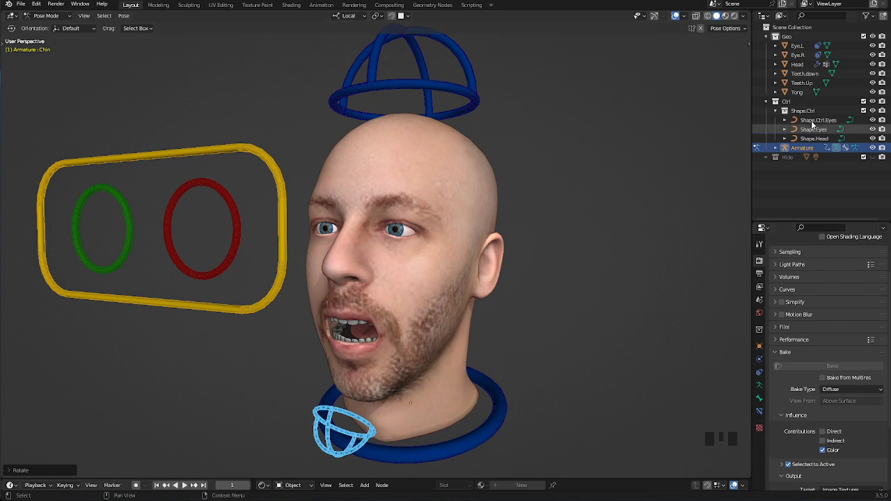
- Leave Pose Mode on the armature, select the Head mesh and isolate it in local view, facing the front
key(ctrl+Tab)
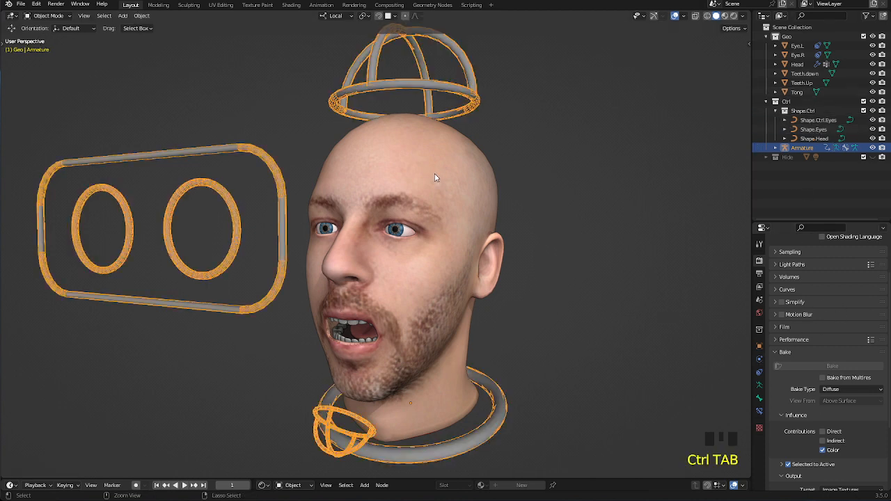
click(435, 177)
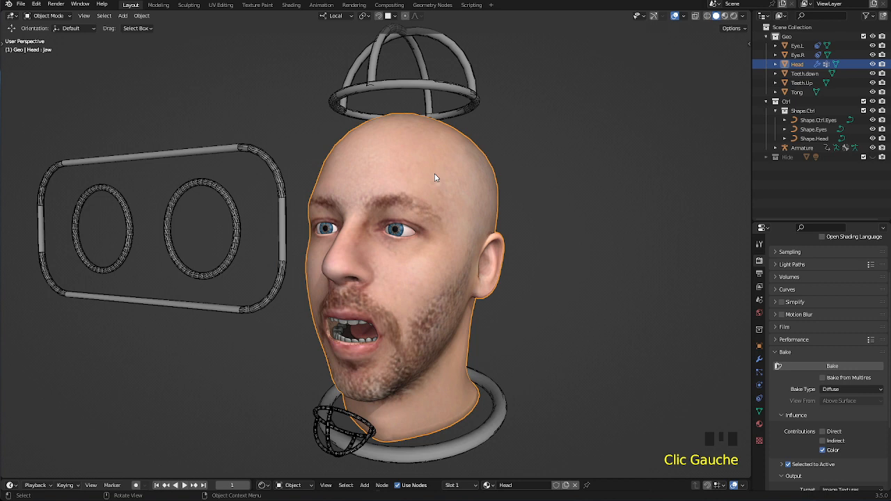
key(KP_Divide)
middle_drag(435, 177, 439, 276)
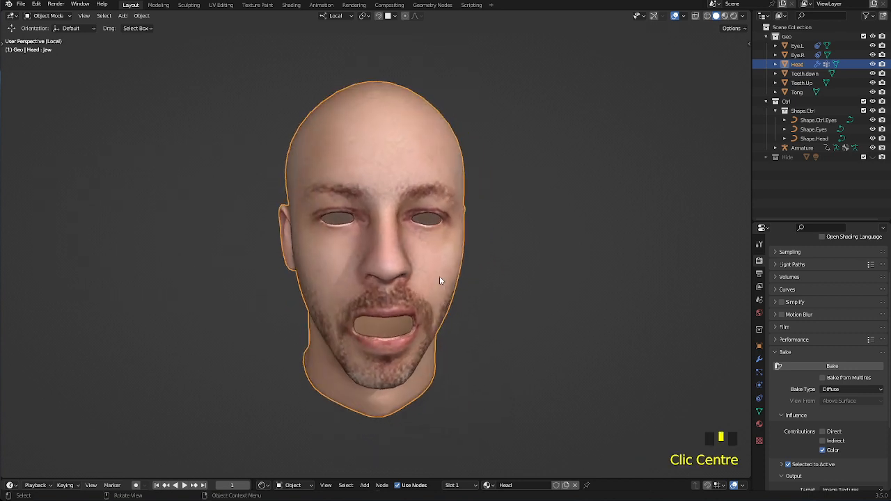
scroll(439, 276, up, 2)
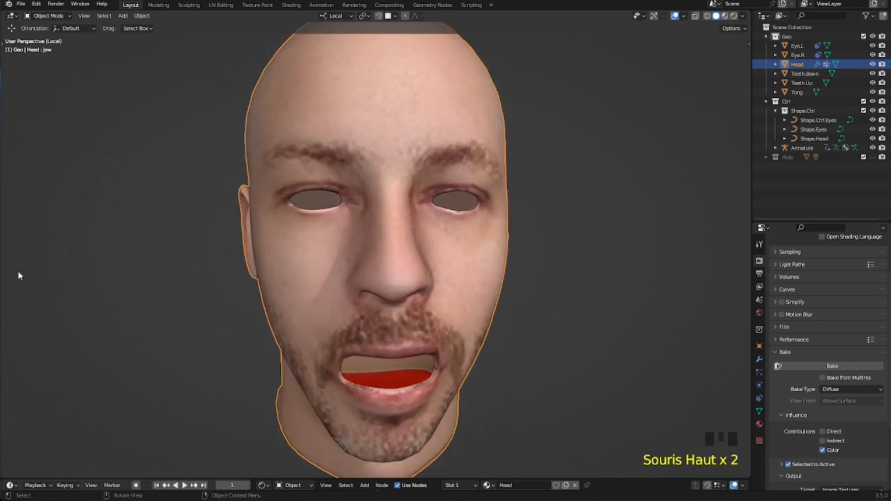
- Split off a second area beside the 3D viewport, make it an Image Editor and load the Head2023 texture around the mouth
drag(2, 476, 296, 474)
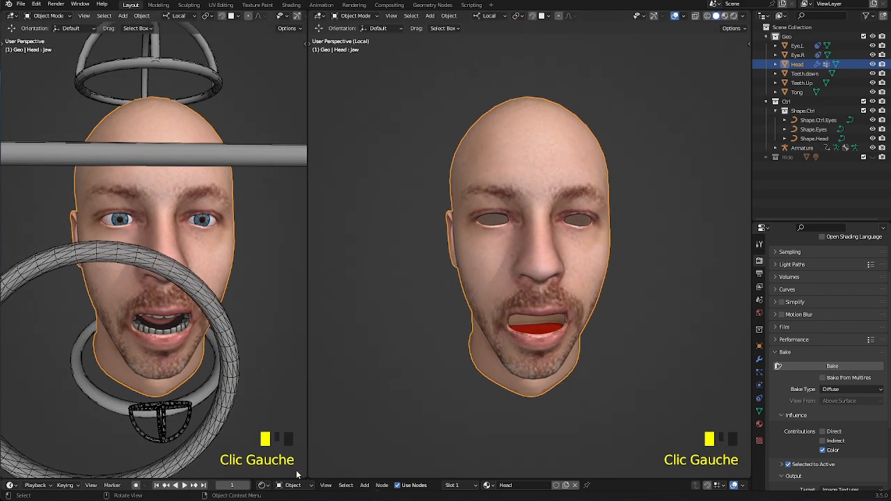
click(8, 18)
click(36, 52)
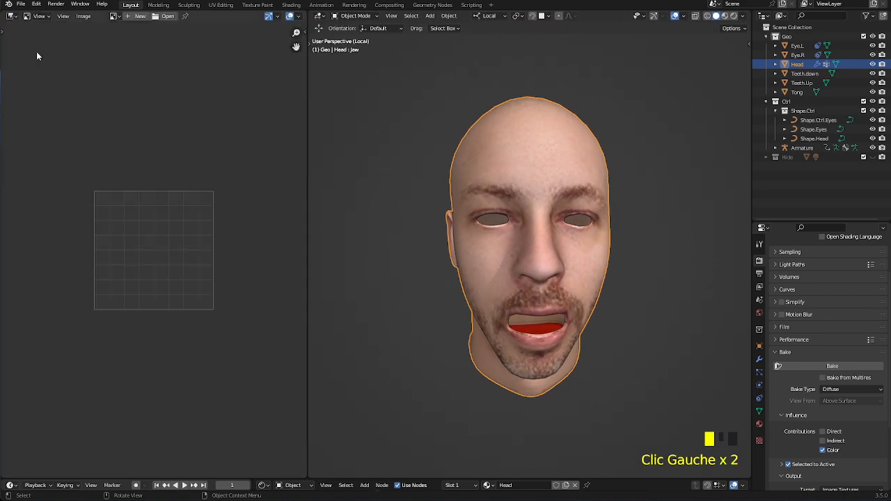
click(115, 16)
click(147, 46)
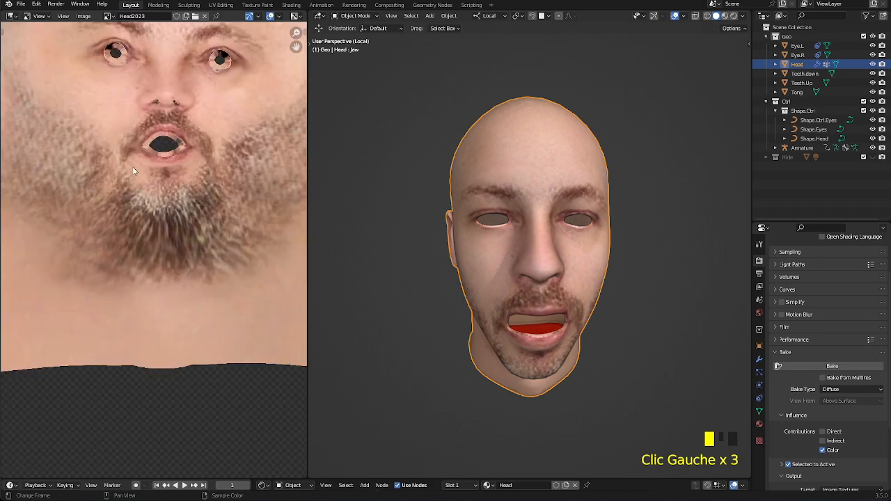
middle_drag(133, 167, 122, 240)
scroll(148, 230, up, 5)
middle_drag(136, 205, 131, 244)
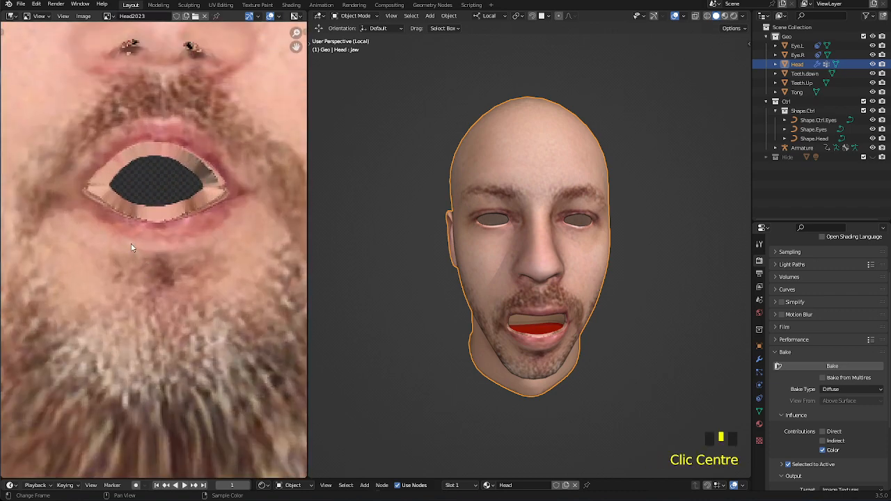
scroll(131, 247, up, 2)
scroll(103, 198, down, 3)
middle_drag(129, 212, 140, 235)
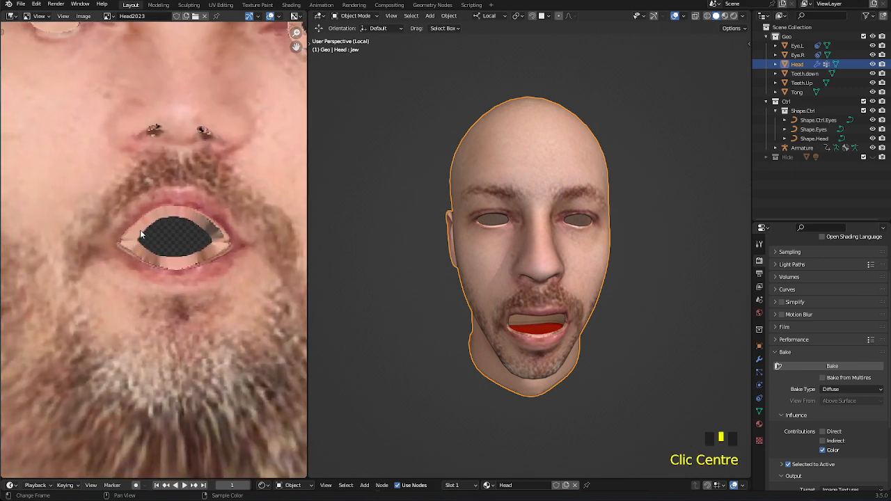
- Switch the Image Editor to Paint mode and the head in the 3D viewport to Texture Paint mode
click(34, 16)
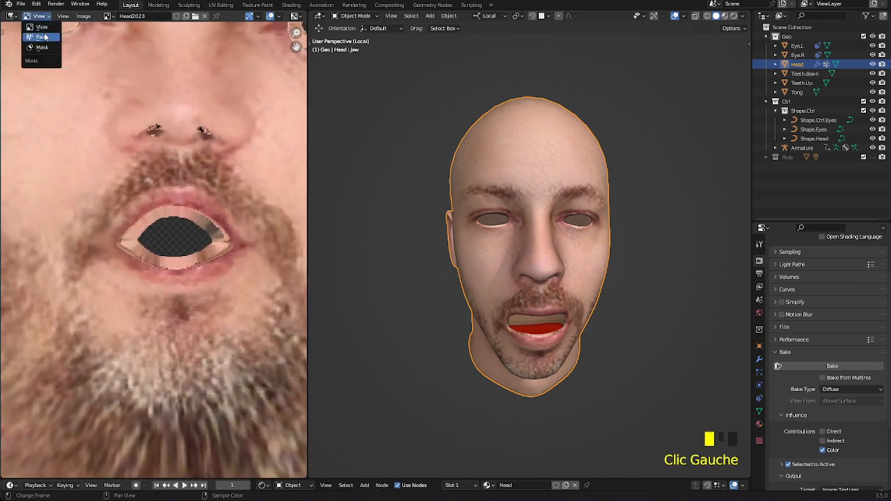
click(44, 37)
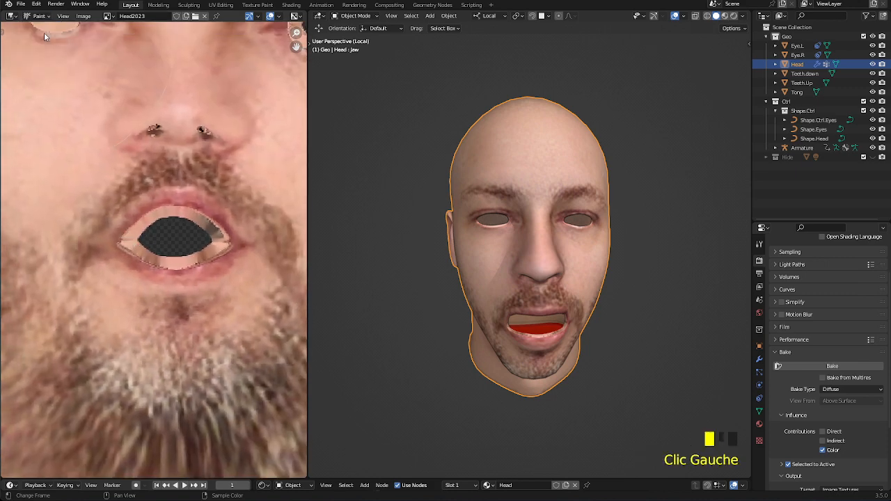
click(364, 17)
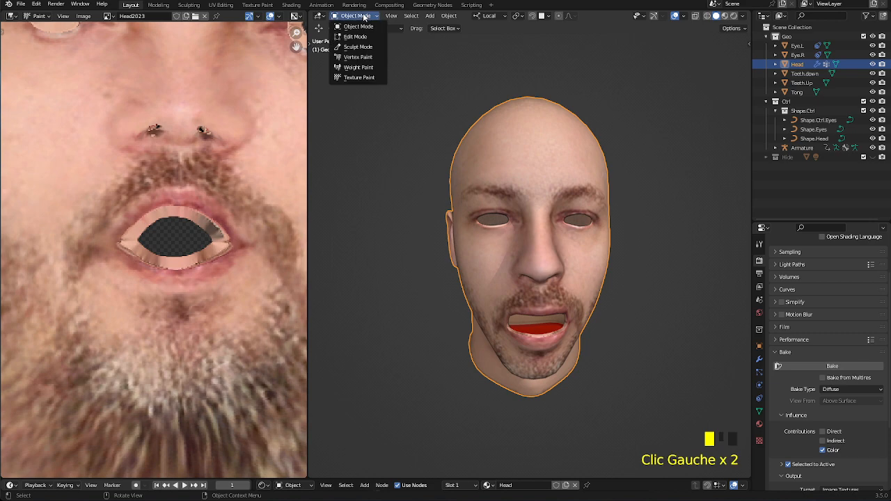
click(360, 77)
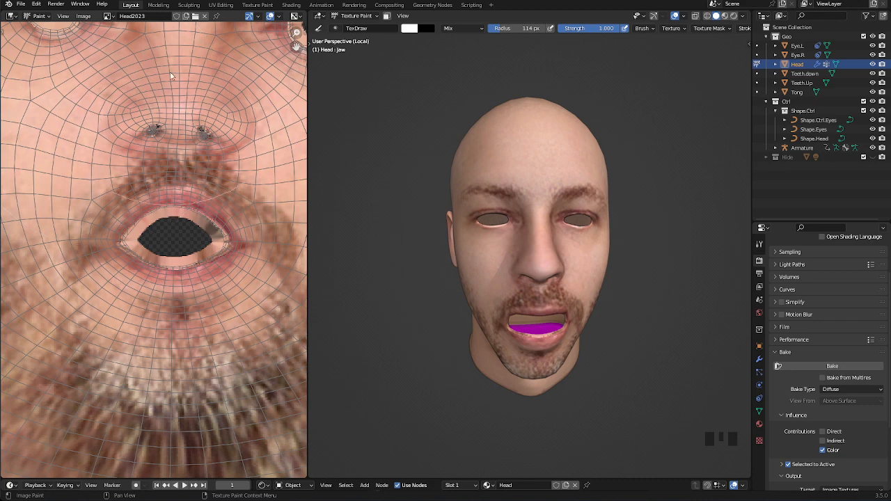
scroll(217, 21, up, 4)
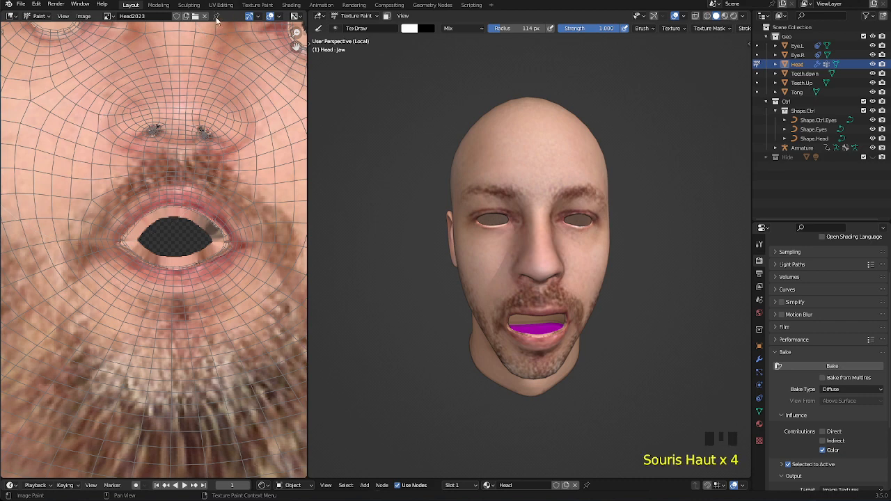
click(45, 19)
click(42, 18)
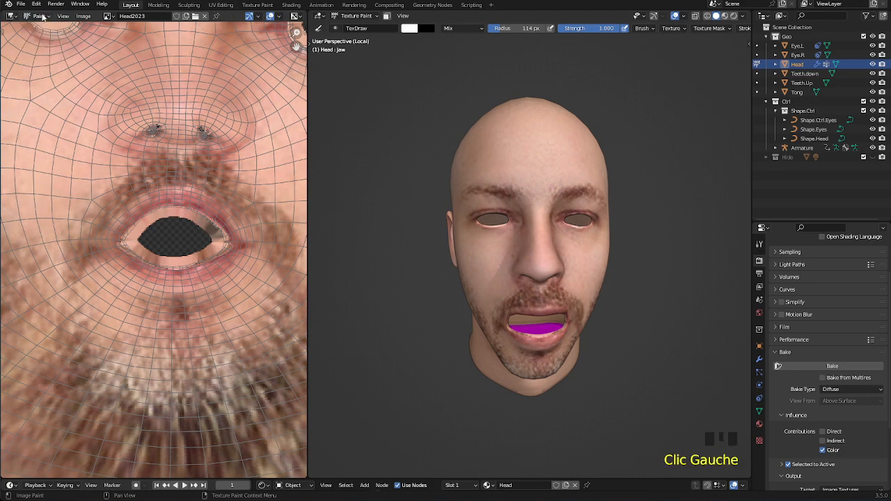
click(42, 18)
key(Tab)
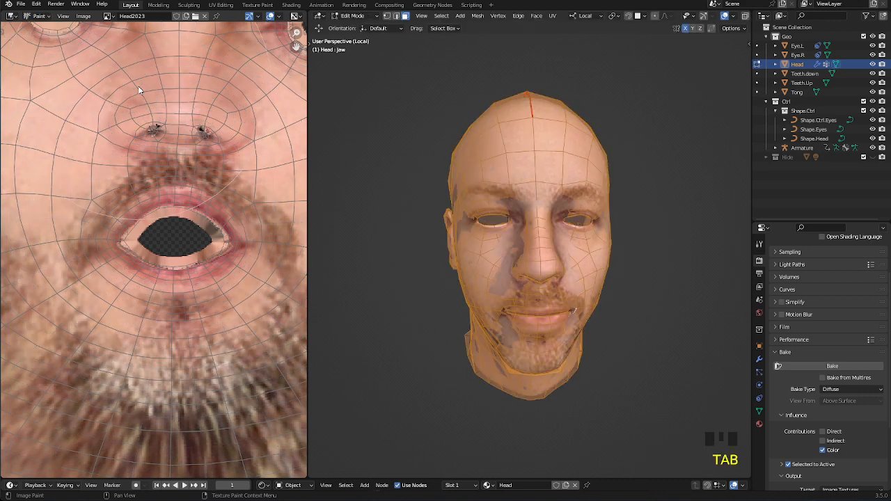
key(Tab)
- Show the paint toolbars in both editors and widen the Image Editor around the mouth opening
scroll(174, 231, up, 1)
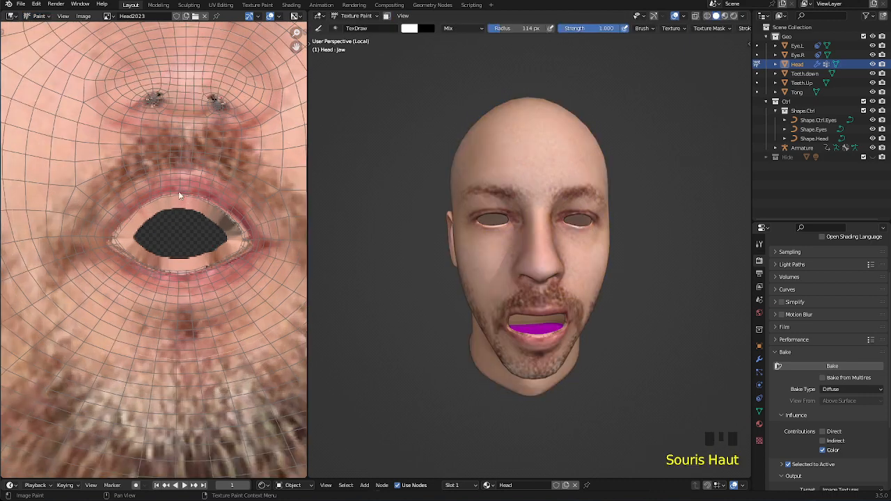
key(t)
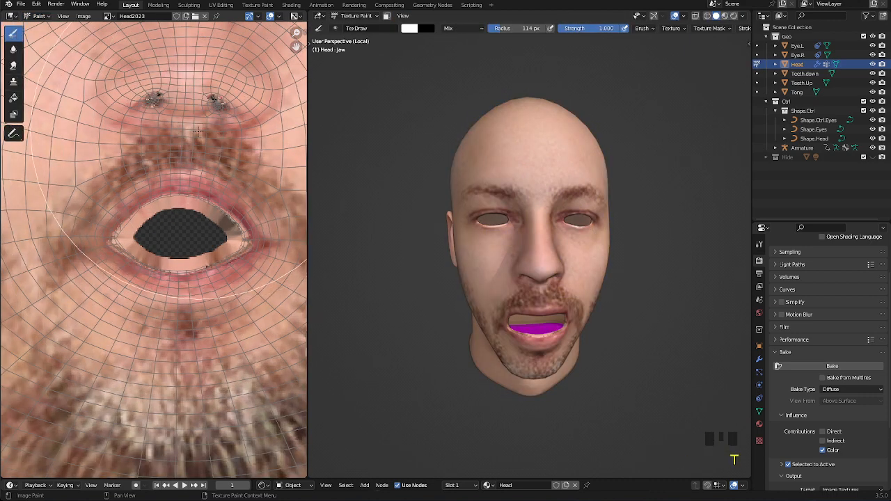
key(t)
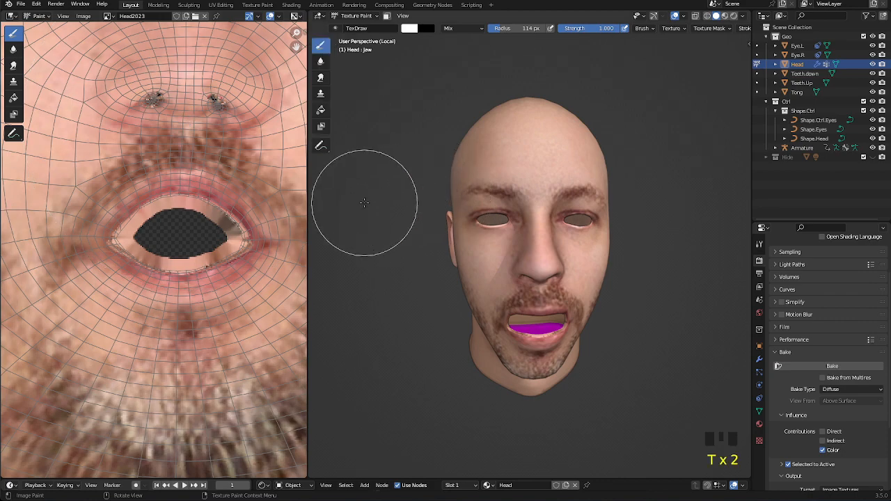
drag(308, 193, 507, 192)
scroll(336, 215, up, 3)
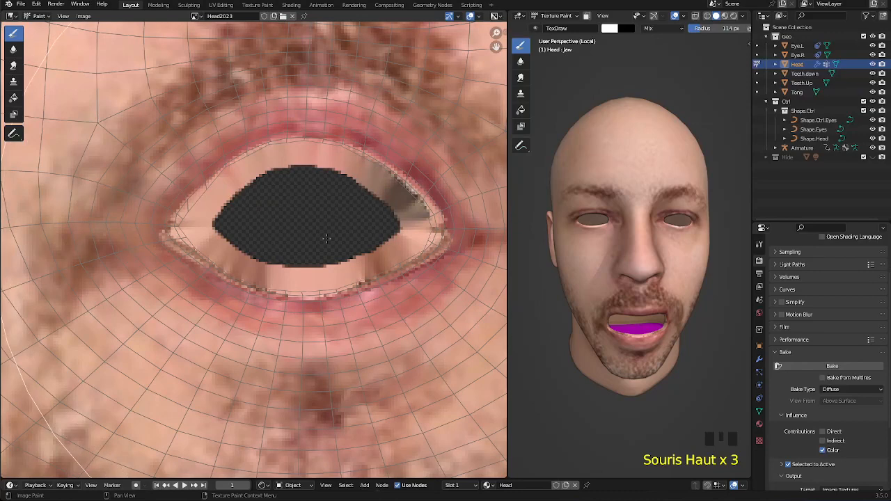
- Set the TexDraw brush radius to 11 px and sample the reddish lip colour from the texture as the brush colour
key(f)
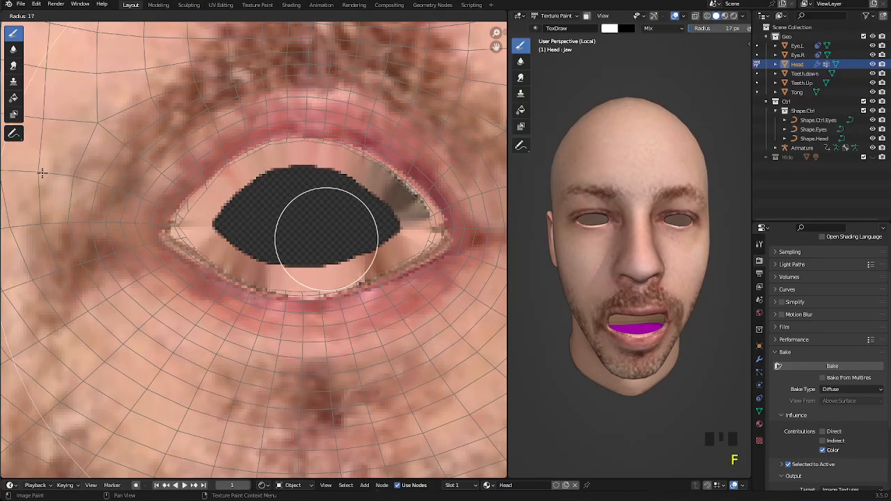
click(24, 173)
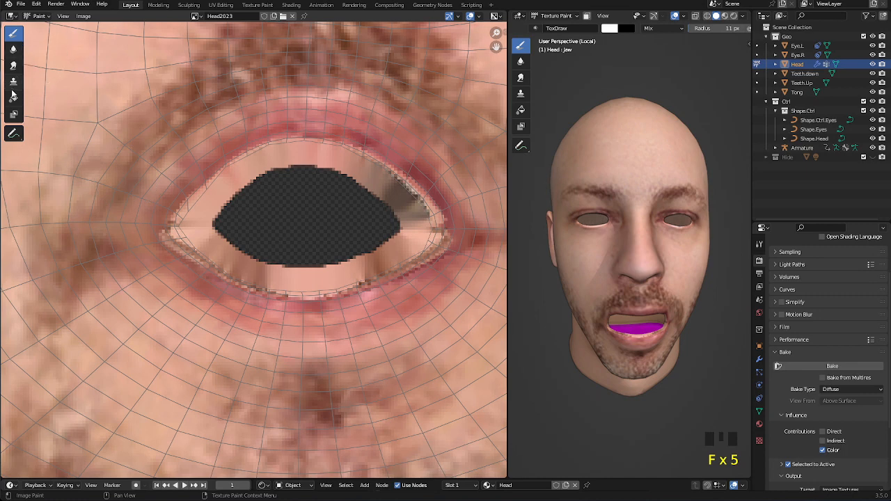
click(610, 29)
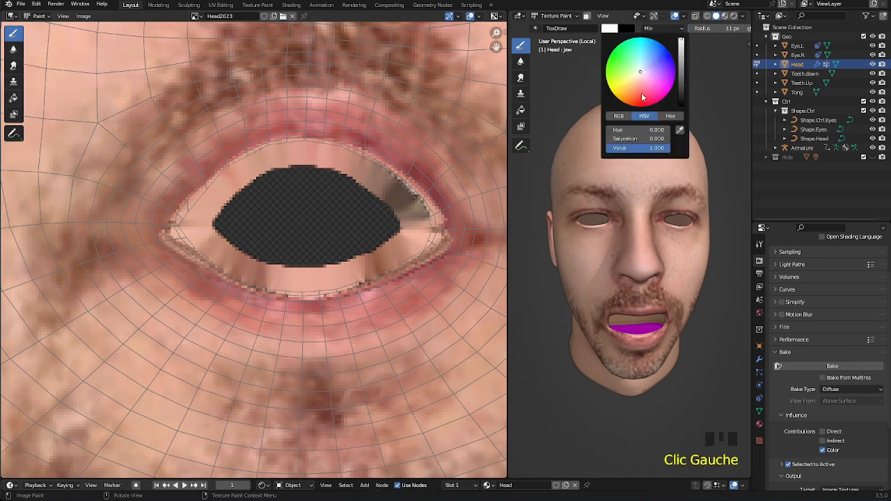
click(680, 131)
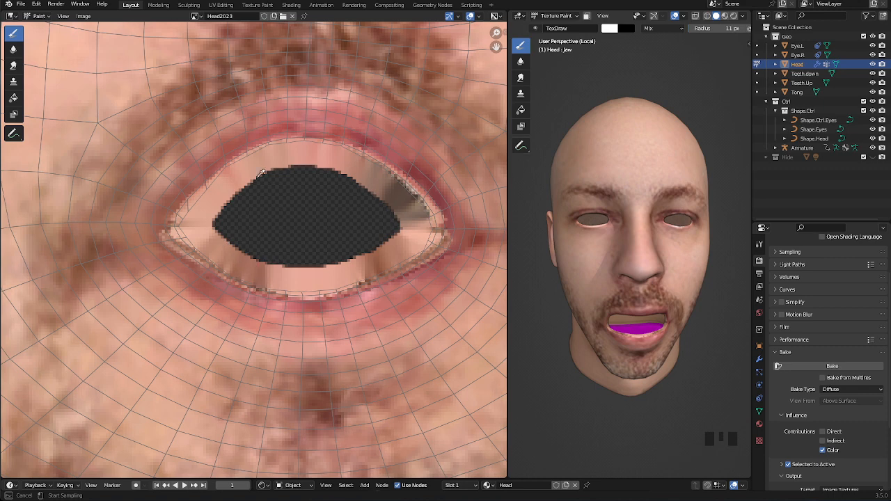
click(238, 151)
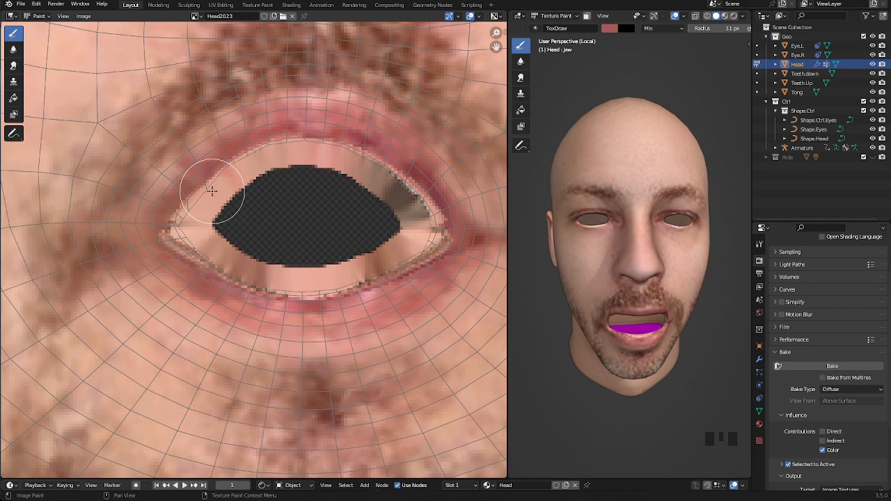
- Paint the inner mouth ring of the texture with the sampled lip colour, reducing the brush radius to 6 px for the leftover edge pixels
mouse_move(221, 188)
mouse_down()
mouse_move(253, 166)
mouse_move(340, 161)
mouse_move(428, 217)
mouse_move(402, 248)
mouse_move(313, 276)
mouse_move(233, 256)
mouse_move(204, 237)
mouse_move(196, 221)
mouse_move(208, 195)
mouse_move(193, 201)
mouse_move(181, 225)
mouse_move(189, 237)
mouse_up()
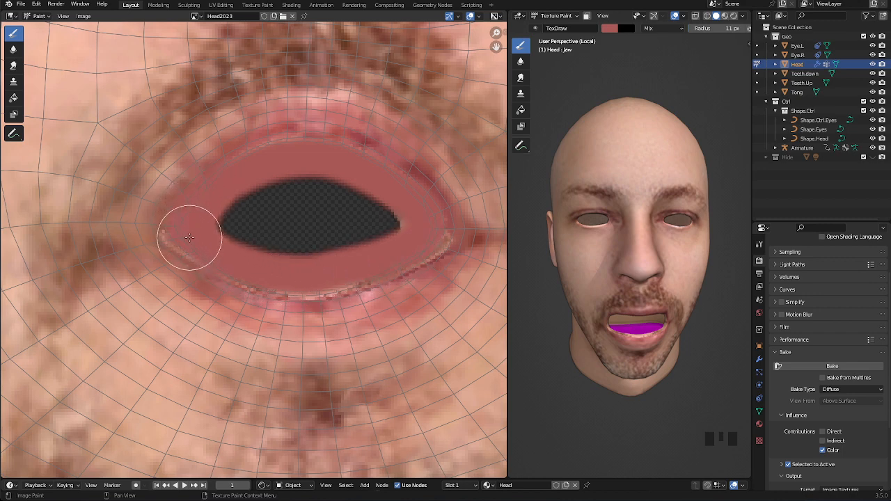
scroll(189, 241, up, 3)
key(f)
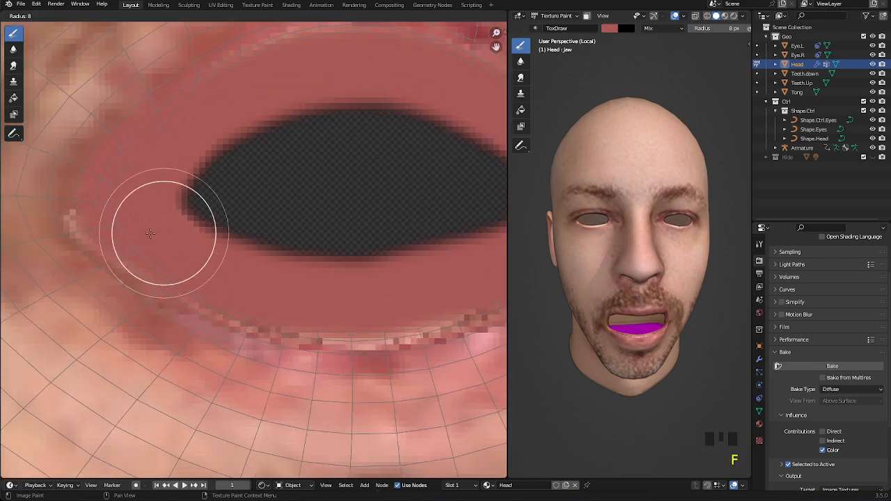
click(136, 232)
mouse_move(78, 205)
mouse_down()
mouse_move(107, 241)
mouse_move(222, 312)
mouse_move(422, 328)
mouse_move(446, 315)
mouse_up()
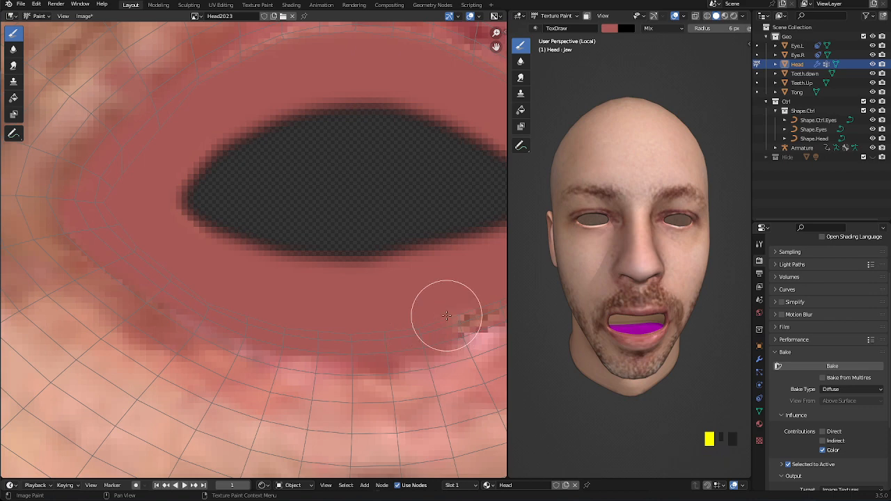
middle_drag(446, 315, 275, 312)
mouse_move(278, 313)
mouse_down()
mouse_move(374, 285)
mouse_move(457, 238)
mouse_move(453, 174)
mouse_move(446, 225)
mouse_up()
middle_drag(456, 236, 447, 223)
mouse_move(714, 285)
middle_down()
mouse_move(682, 248)
mouse_move(666, 292)
mouse_move(676, 313)
mouse_move(652, 308)
mouse_move(662, 308)
mouse_move(659, 317)
mouse_move(682, 252)
mouse_move(671, 294)
mouse_move(576, 297)
middle_up()
scroll(676, 306, up, 3)
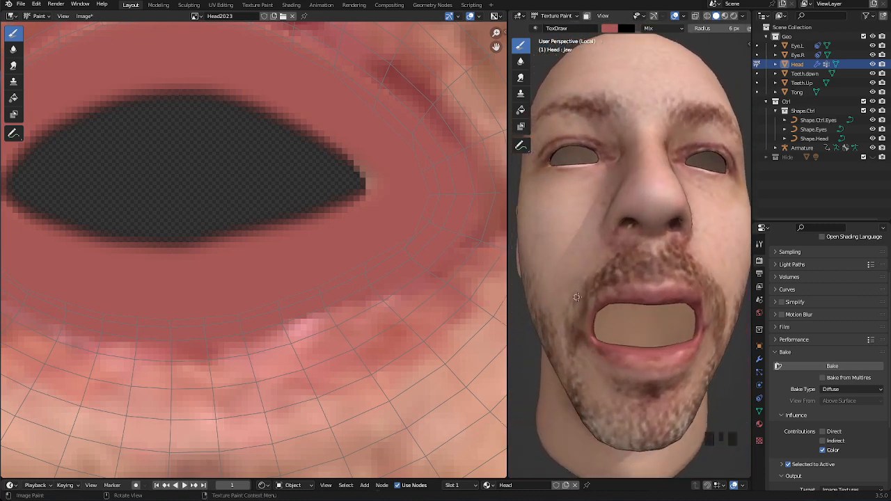
- Blend the edge between the painted mouth ring and the original lips with the Soften tool at 6 px radius
scroll(362, 255, down, 2)
click(14, 49)
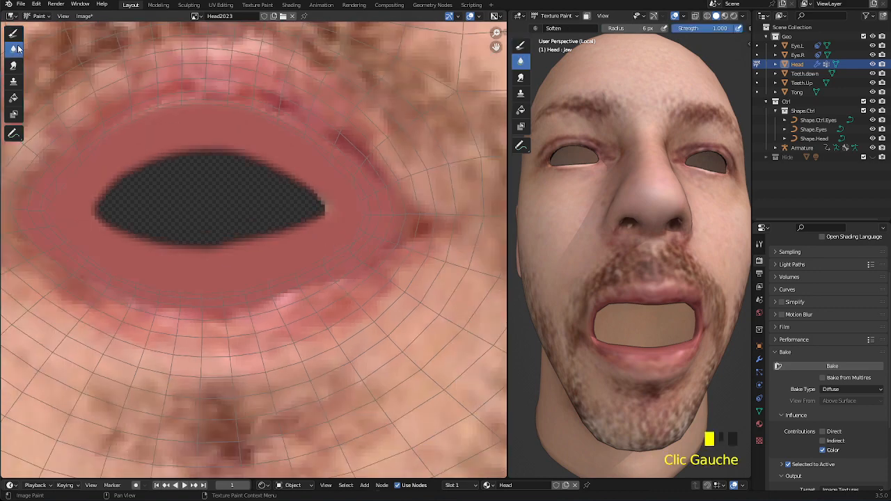
click(169, 106)
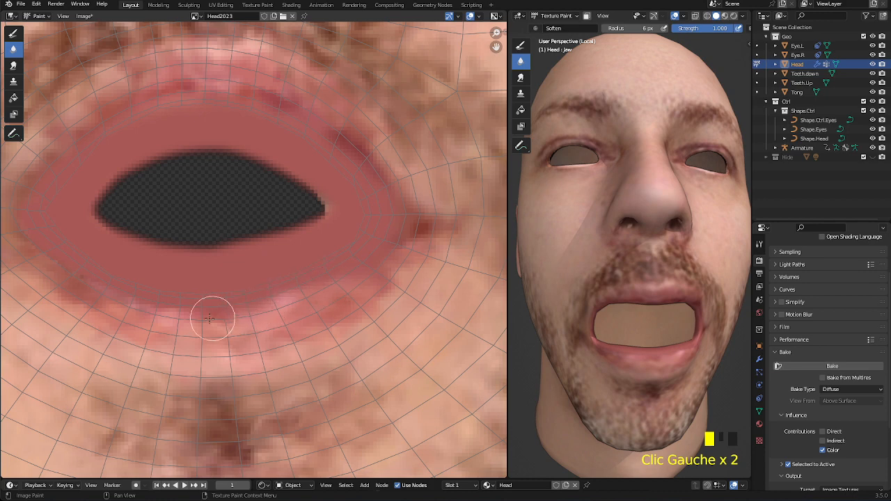
mouse_move(216, 315)
mouse_down()
mouse_move(357, 263)
mouse_move(87, 286)
mouse_up()
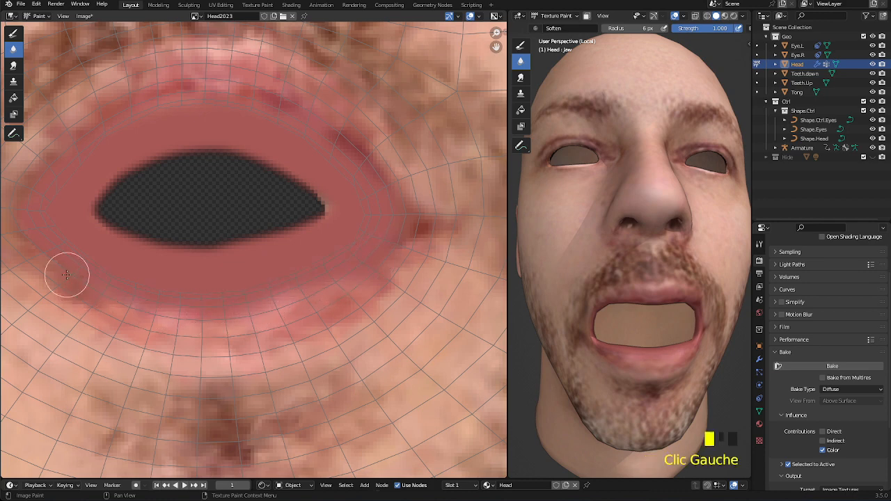
click(217, 320)
middle_drag(171, 299, 286, 322)
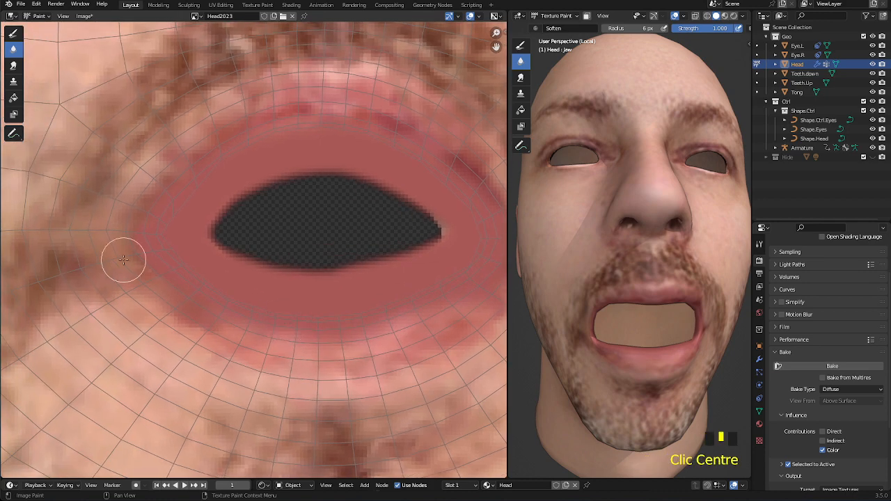
mouse_move(130, 235)
mouse_down()
mouse_move(148, 257)
mouse_move(143, 274)
mouse_move(152, 247)
mouse_move(244, 160)
mouse_up()
mouse_move(191, 162)
mouse_down()
mouse_move(338, 104)
mouse_move(313, 126)
mouse_move(364, 132)
mouse_move(318, 126)
mouse_move(197, 147)
mouse_move(389, 203)
mouse_up()
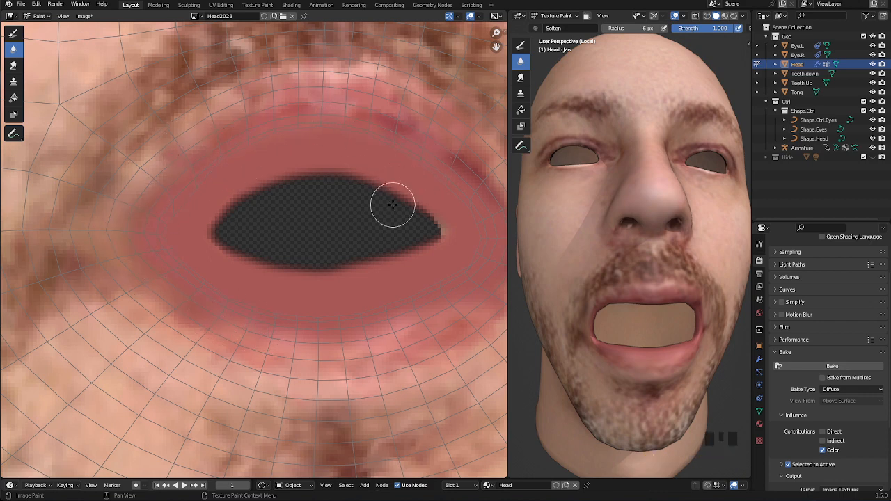
- With TexDraw, sample the pinkish skin colour at the lower rim of the texture's left-hand eye and dab it over the black patch
scroll(370, 221, down, 4)
middle_drag(281, 136, 308, 307)
scroll(269, 208, up, 1)
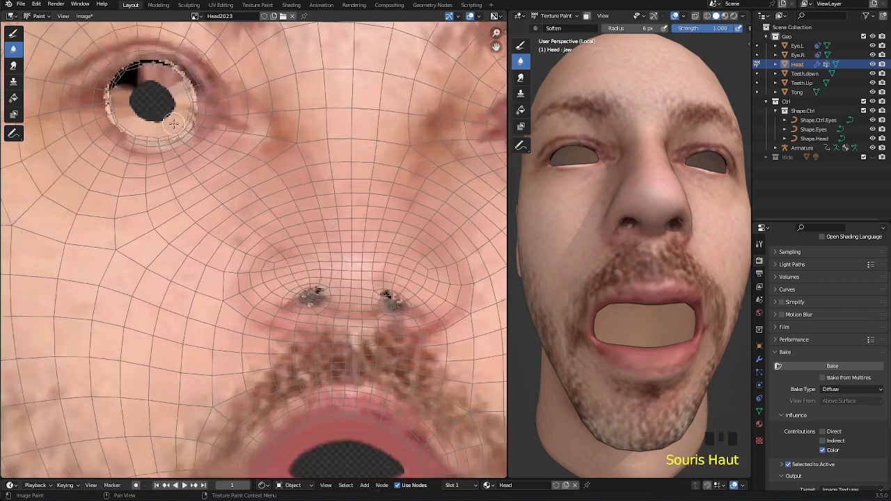
middle_drag(149, 119, 179, 189)
scroll(157, 203, up, 2)
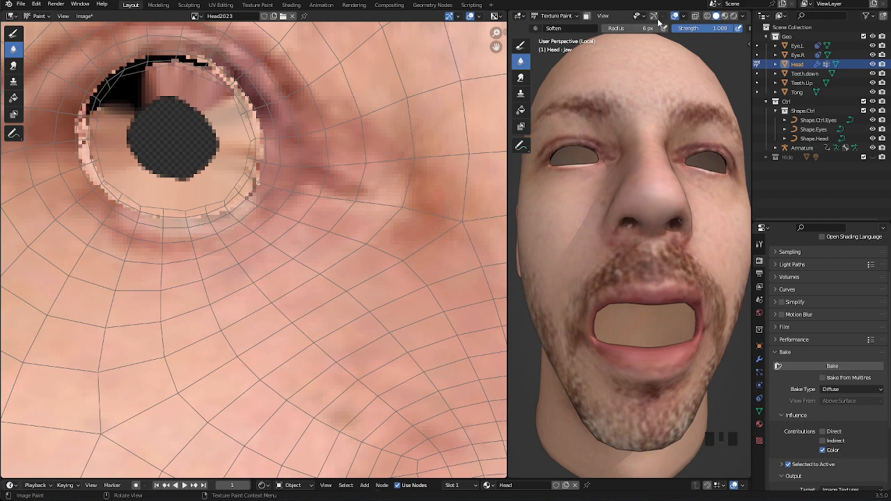
click(520, 45)
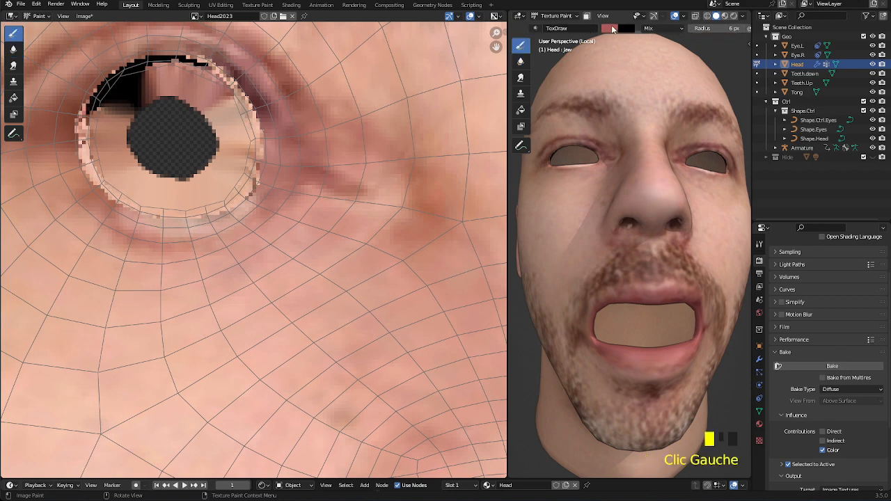
click(611, 29)
click(680, 131)
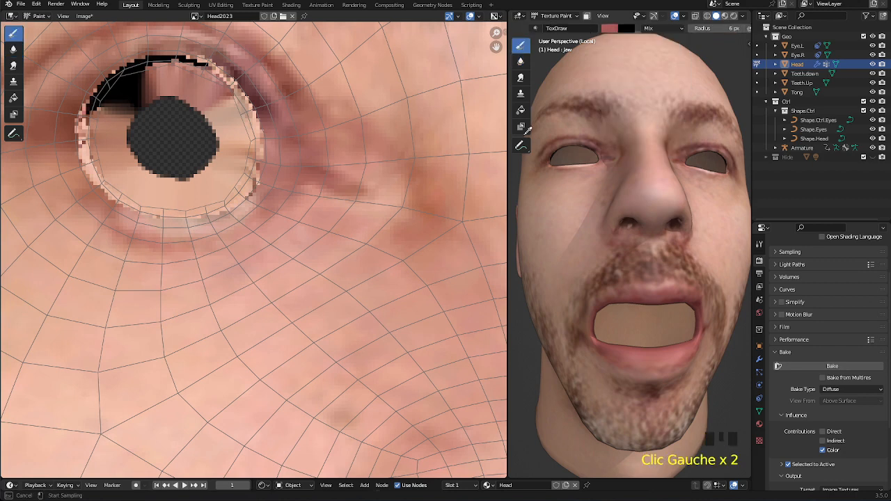
click(128, 212)
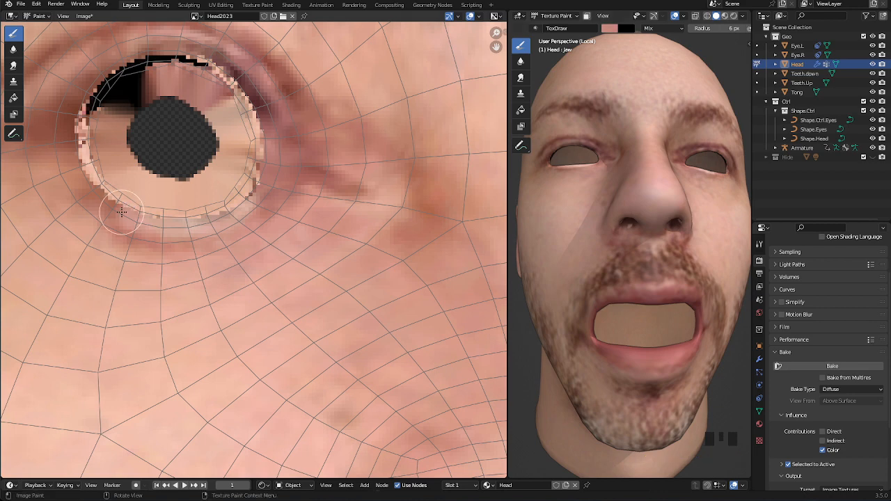
click(133, 80)
- Switch the texture area to the UV Editor and put the head in Edit Mode to show its editable UVs around the eye
middle_drag(166, 89, 231, 147)
scroll(175, 132, up, 4)
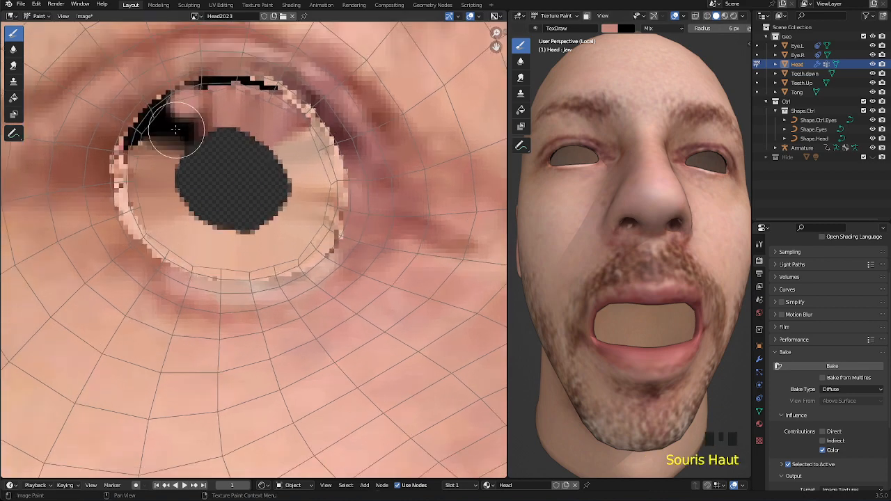
middle_drag(179, 131, 328, 318)
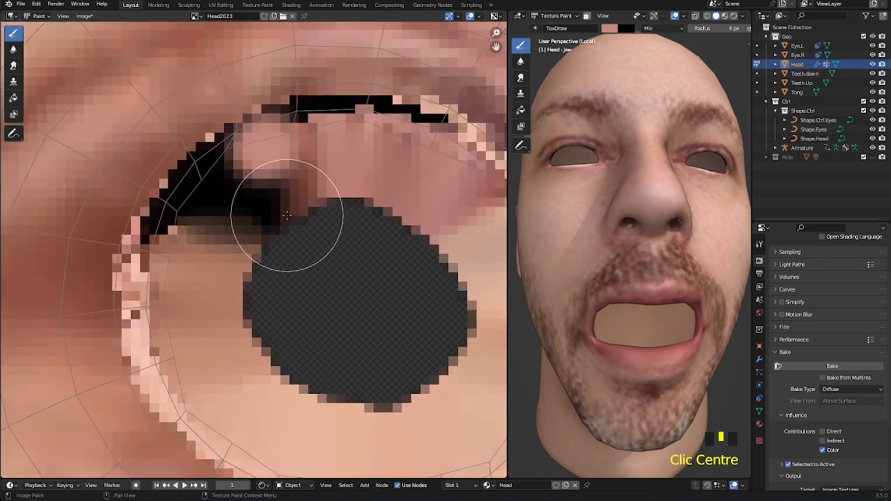
click(38, 18)
click(12, 16)
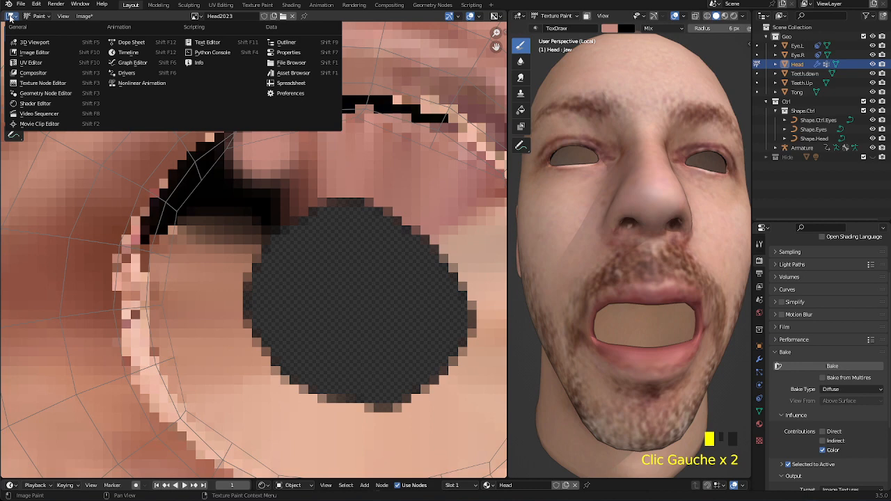
click(29, 62)
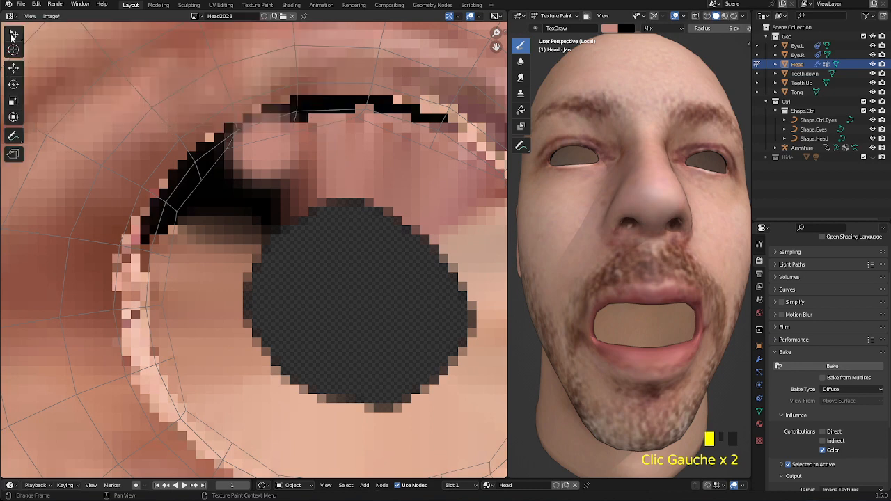
click(11, 16)
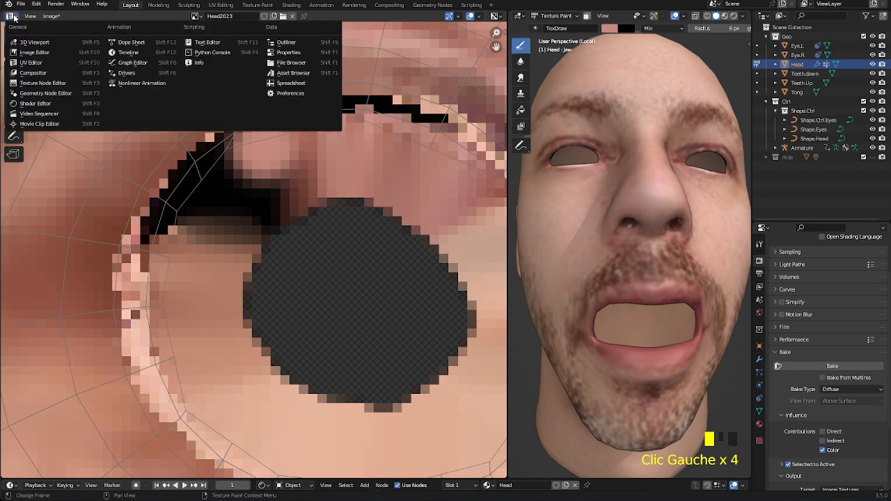
click(28, 62)
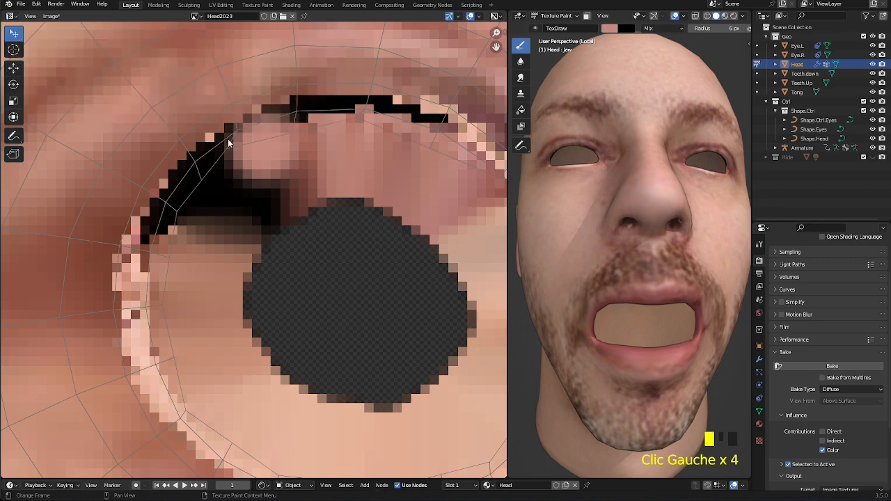
click(8, 16)
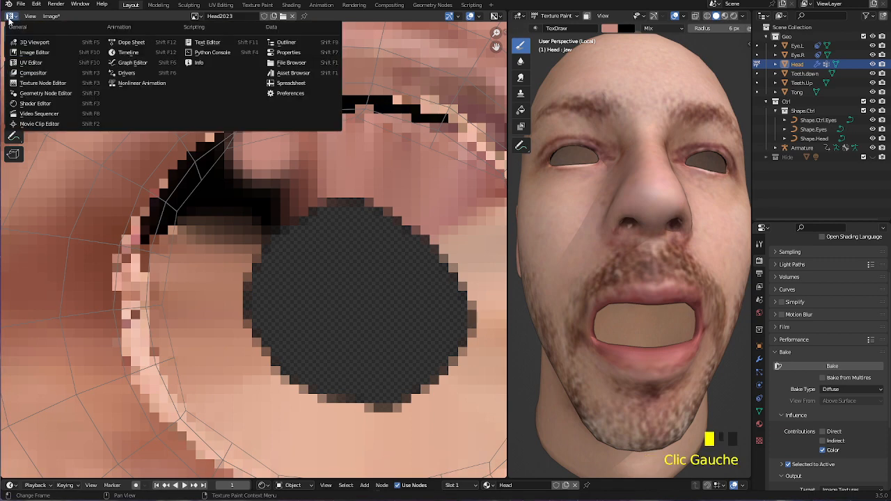
click(41, 53)
click(15, 17)
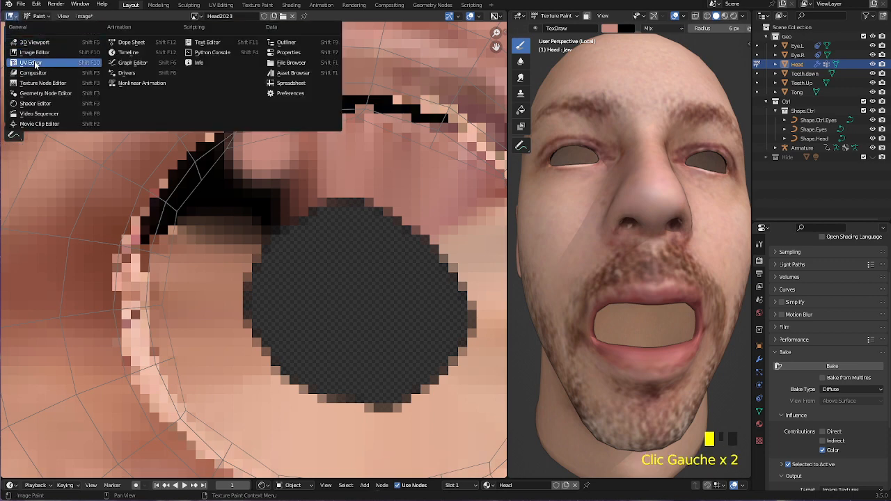
click(34, 61)
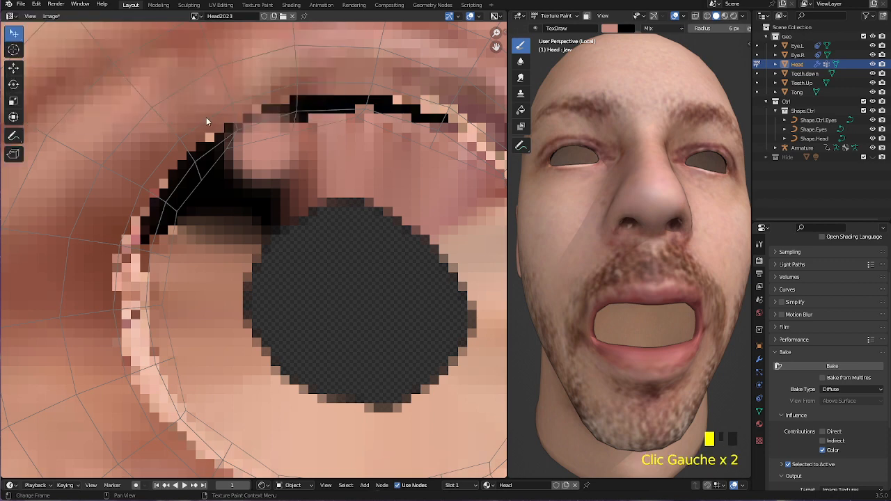
key(Tab)
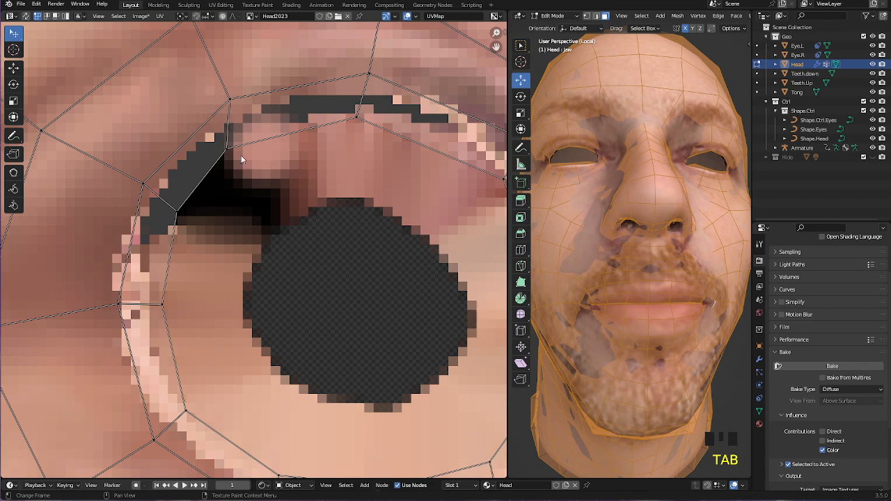
- Reposition inner-ring UV vertices around both eye openings, moving those beside the black patches closer to the eyelid edge
drag(226, 150, 245, 133)
middle_drag(271, 164, 160, 114)
scroll(304, 149, down, 6)
middle_drag(388, 218, 488, 141)
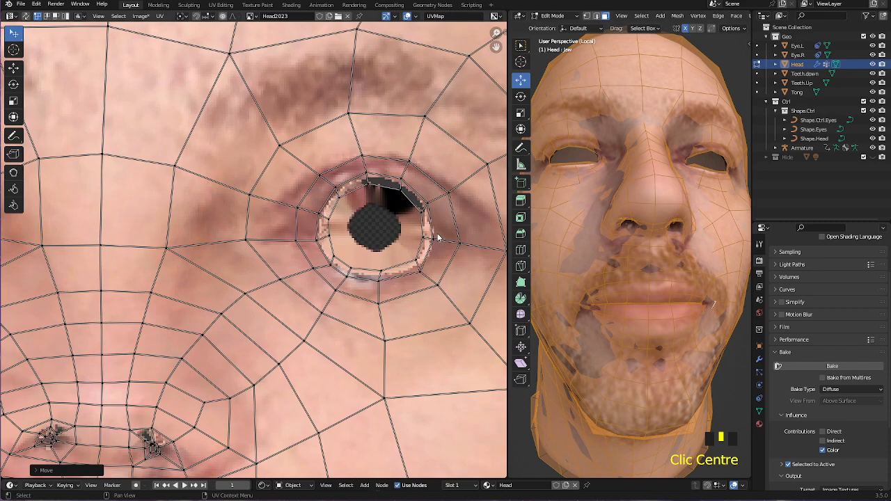
scroll(437, 237, up, 3)
middle_drag(437, 236, 380, 236)
click(367, 216)
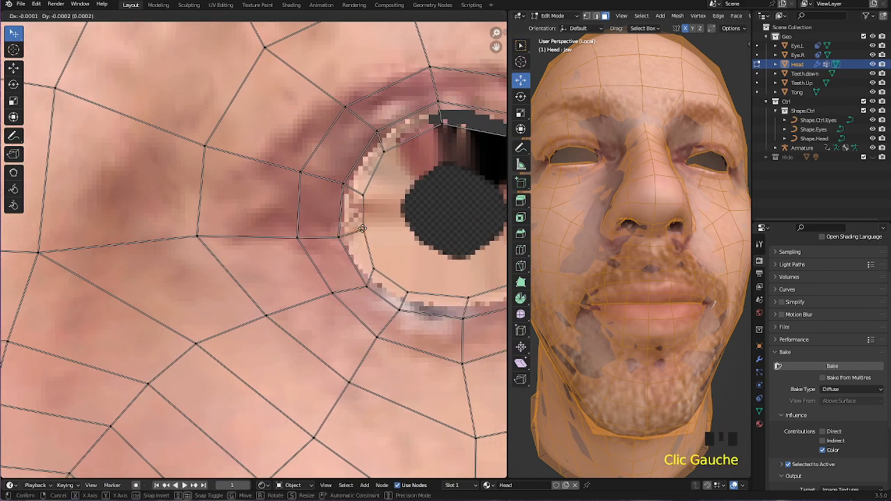
click(367, 216)
middle_drag(468, 148, 385, 189)
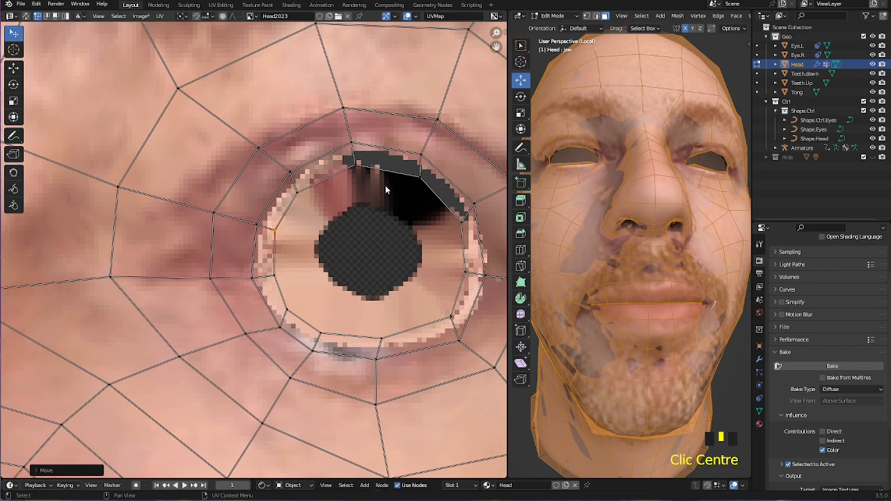
drag(458, 210, 457, 209)
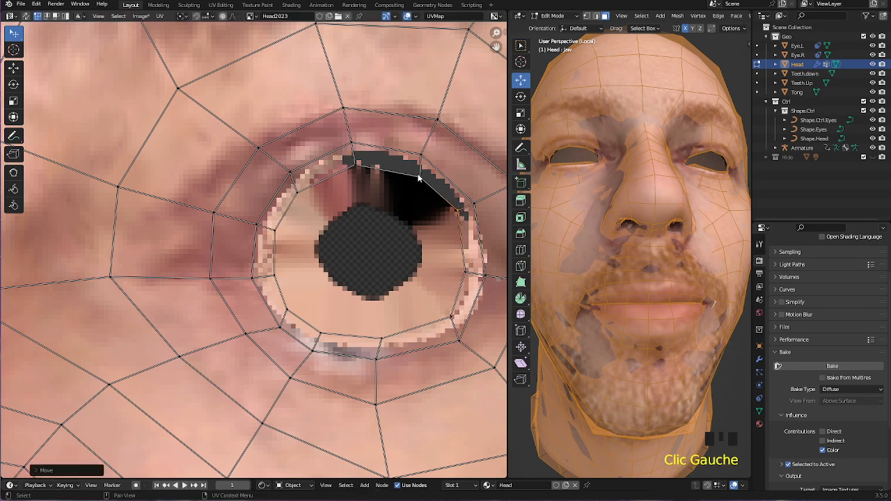
drag(420, 176, 413, 170)
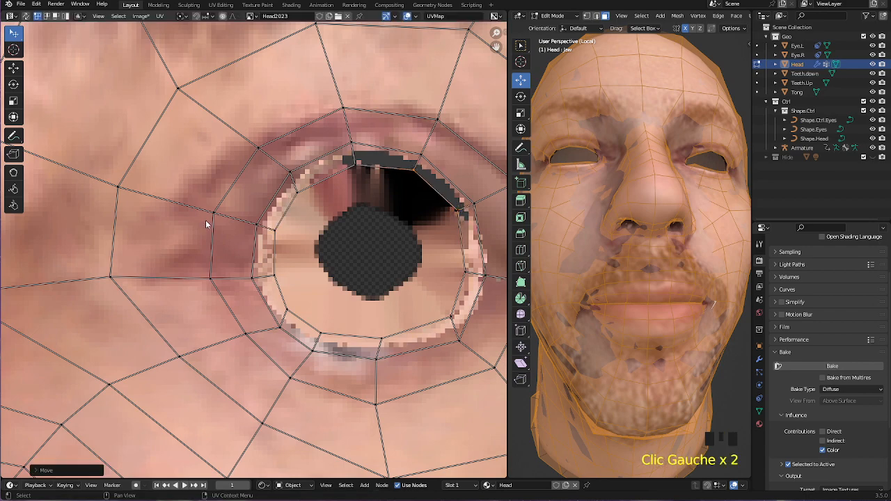
- Switch the texture area back to the Image Editor and return the head to Texture Paint mode
scroll(206, 224, down, 5)
middle_drag(132, 105, 175, 74)
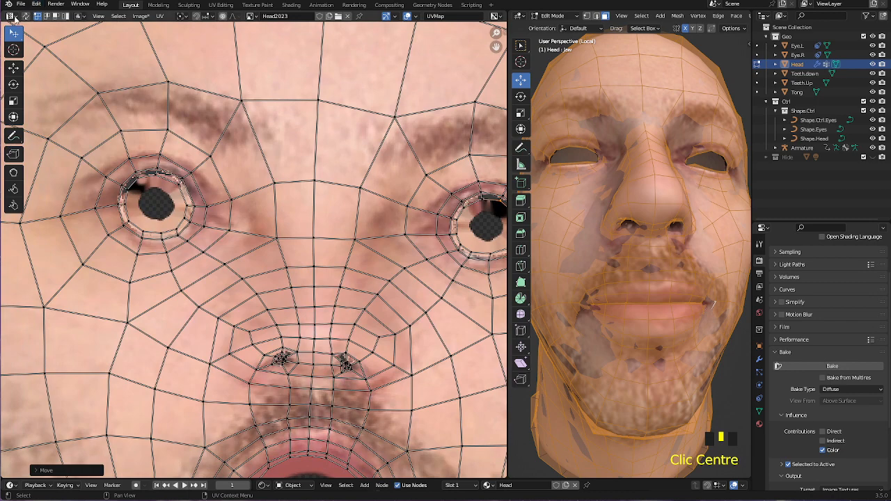
click(12, 16)
click(33, 52)
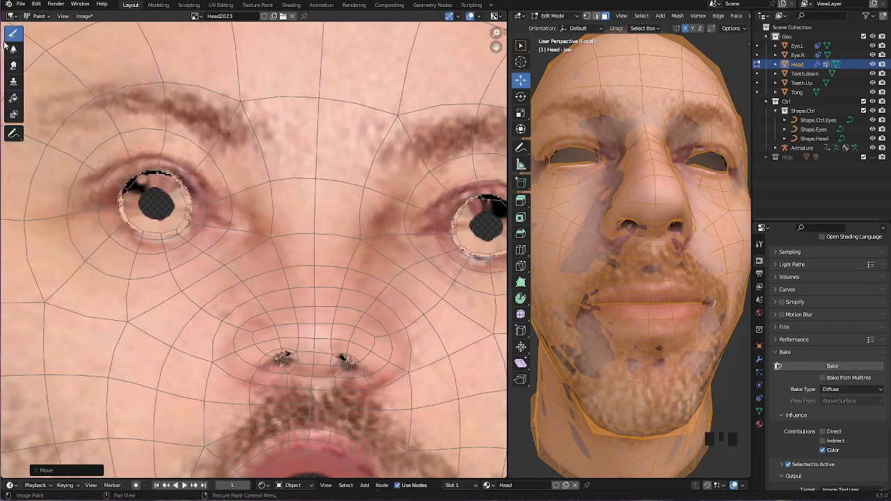
click(552, 15)
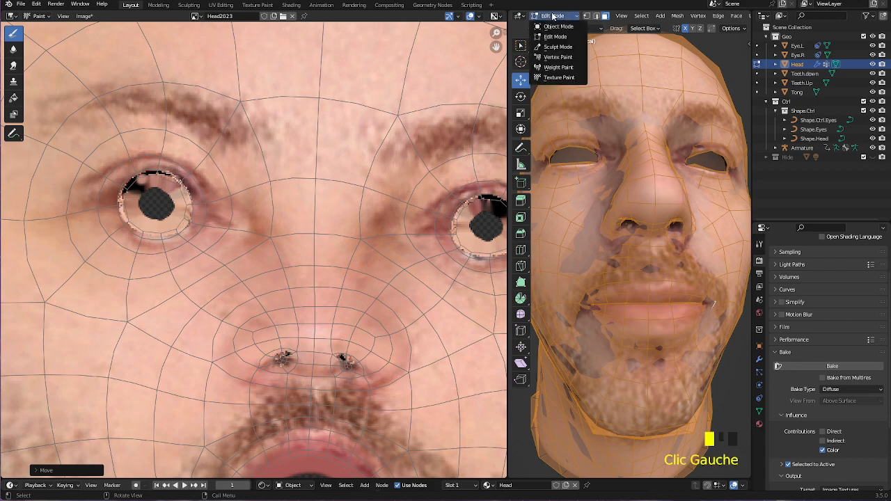
click(561, 74)
- Sample the brownish skin colour beside the texture's left-hand eye and paint it around that eye's opening, over the jagged and black pixels
click(607, 29)
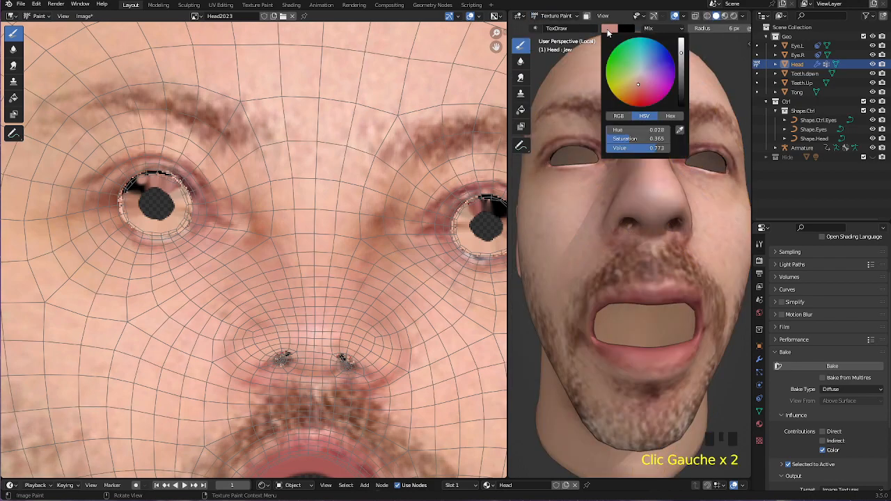
click(680, 130)
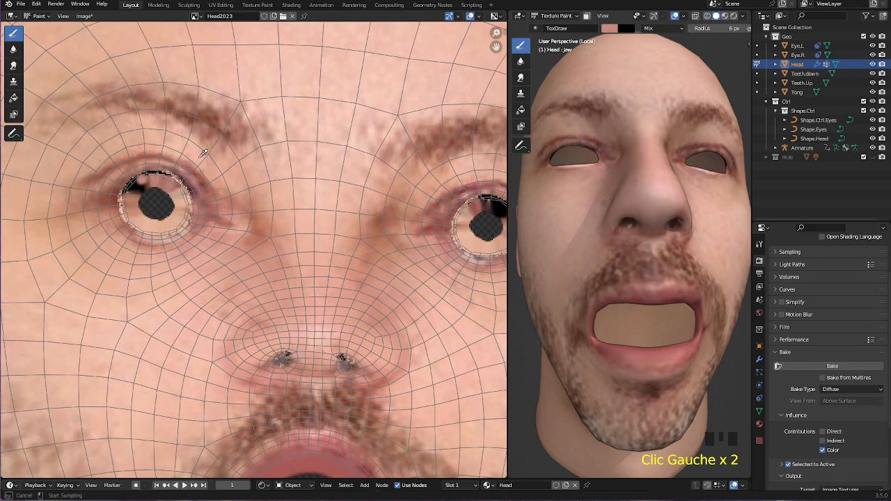
click(122, 222)
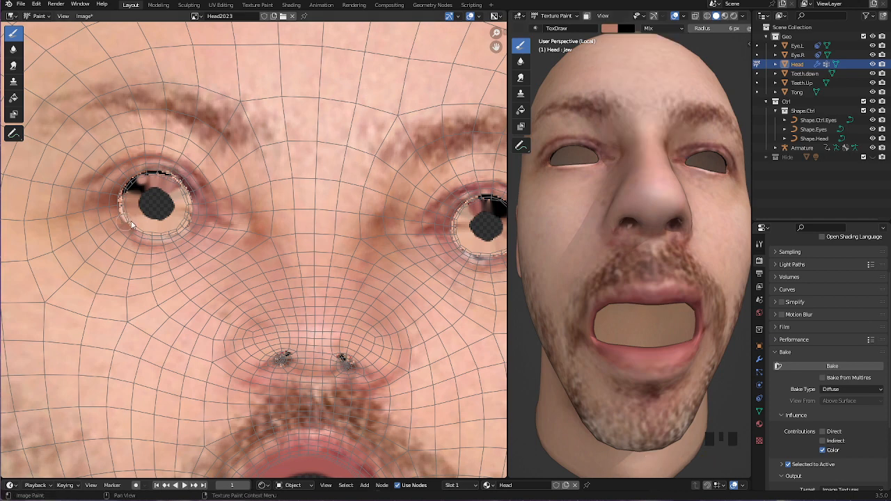
click(144, 180)
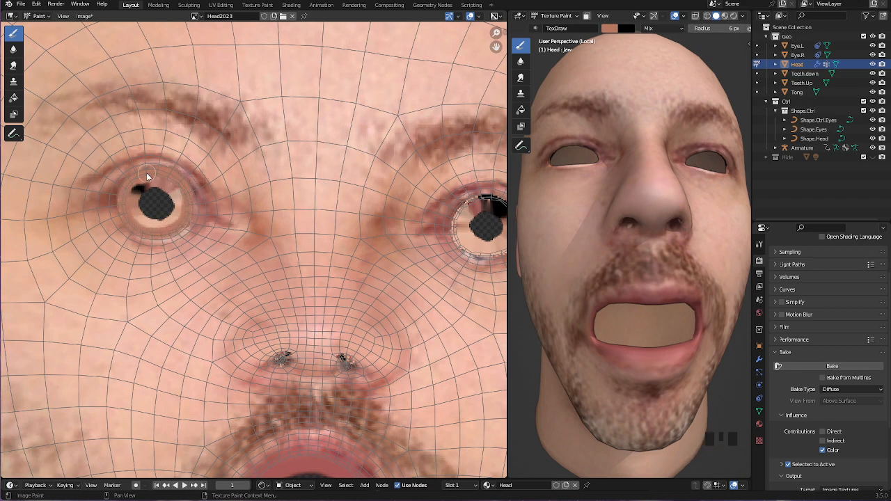
- Paint the ring around the texture's right-hand eye opening with the same brownish skin colour, covering the jagged and black edge pixels
middle_drag(146, 194, 323, 190)
scroll(296, 149, up, 3)
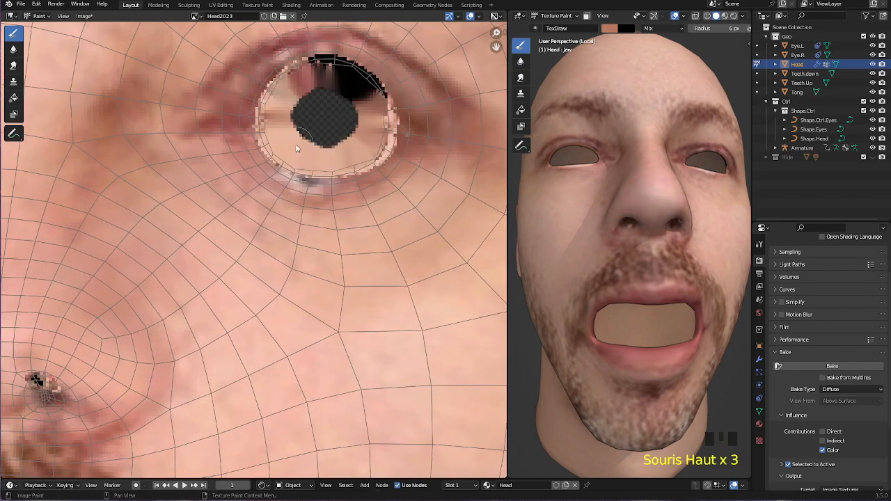
click(299, 71)
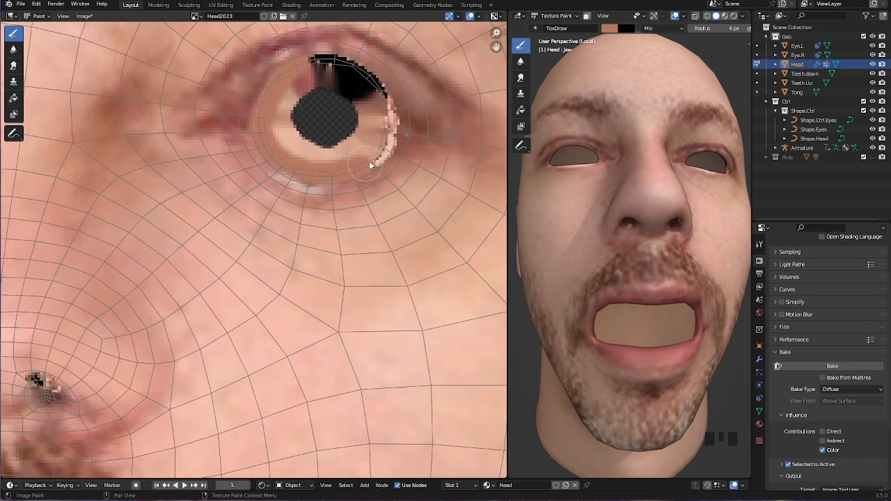
drag(388, 107, 343, 66)
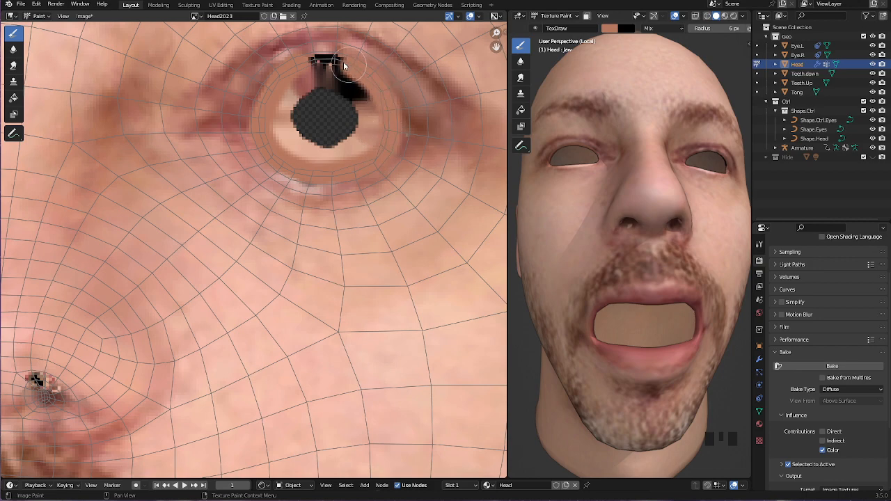
scroll(309, 110, down, 2)
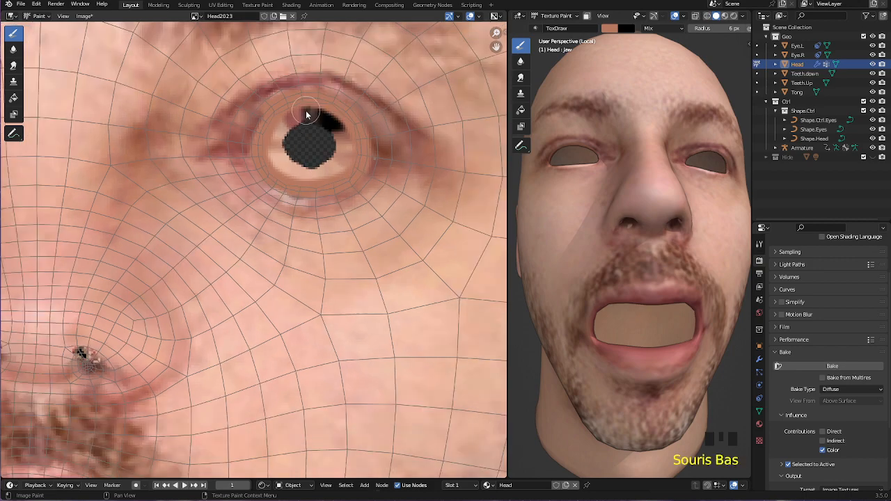
- Blend the painted ring of the left-hand eye into the surrounding eyelid skin with the Soften tool at 6 px radius
mouse_move(259, 143)
middle_down()
mouse_move(470, 147)
mouse_move(397, 180)
middle_up()
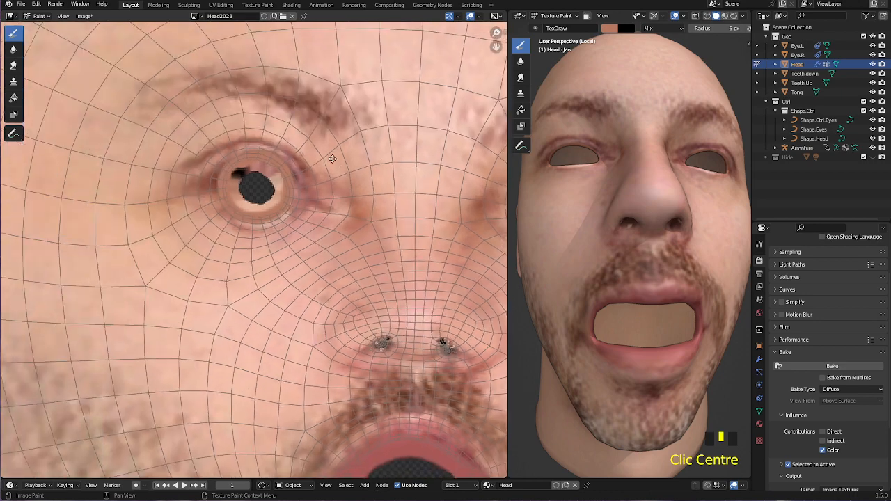
click(12, 49)
scroll(241, 147, up, 3)
scroll(242, 147, up, 1)
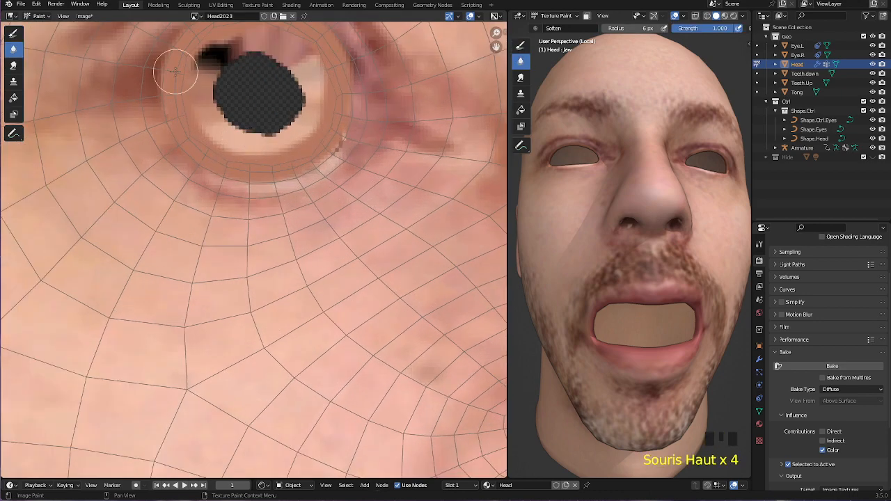
mouse_move(165, 45)
mouse_down()
mouse_move(162, 110)
mouse_move(243, 155)
mouse_move(324, 135)
mouse_move(334, 118)
mouse_up()
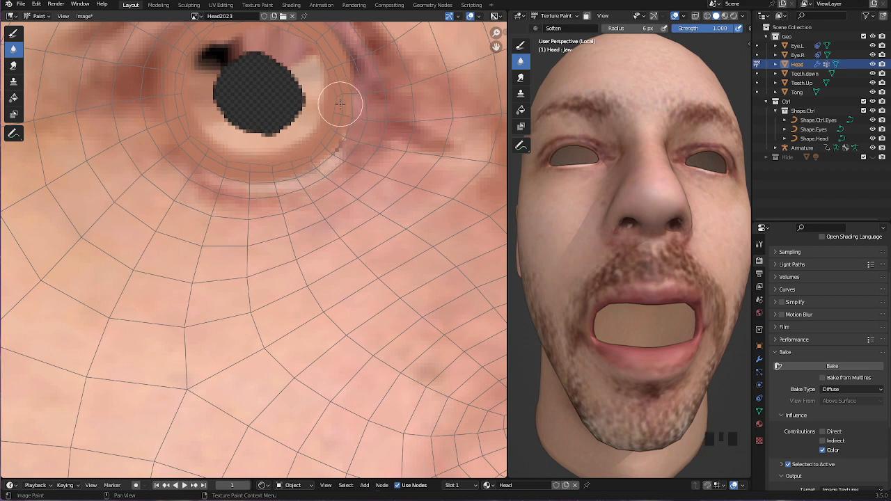
drag(310, 154, 320, 158)
mouse_move(339, 124)
middle_down()
mouse_move(328, 135)
mouse_move(332, 164)
middle_up()
mouse_move(333, 139)
mouse_down()
mouse_move(321, 106)
mouse_move(260, 63)
mouse_move(264, 75)
mouse_move(307, 92)
mouse_up()
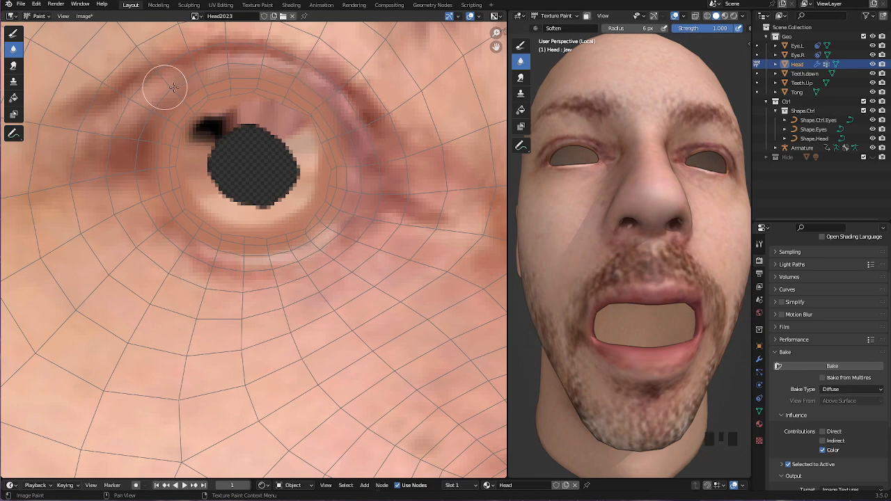
- Soften the rest of the left-hand eye's painted ring and blend the right-hand eye's ring into its surrounding eyelid skin
drag(174, 140, 261, 96)
scroll(266, 142, down, 2)
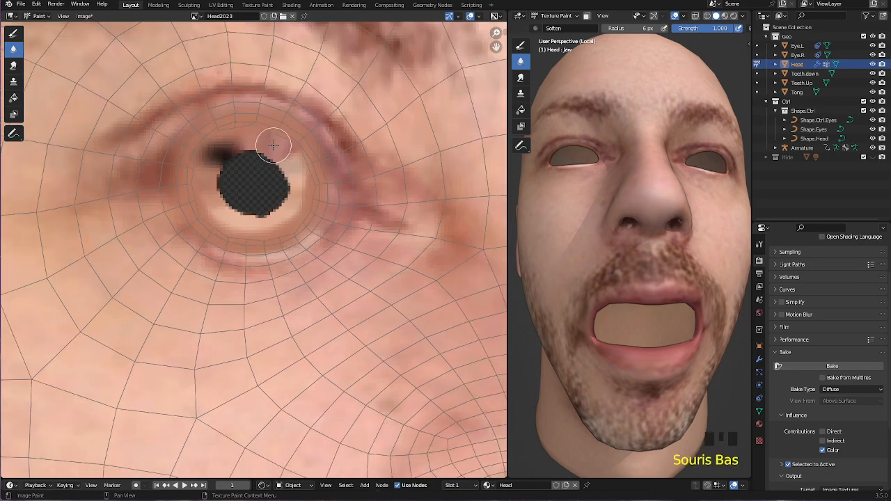
middle_drag(400, 164, 1, 132)
mouse_move(393, 119)
mouse_down()
mouse_move(346, 128)
mouse_move(381, 109)
mouse_move(416, 123)
mouse_move(446, 199)
mouse_move(380, 207)
mouse_move(405, 217)
mouse_move(368, 212)
mouse_move(341, 123)
mouse_move(318, 165)
mouse_move(431, 183)
mouse_move(356, 123)
mouse_move(421, 168)
mouse_up()
scroll(421, 168, down, 3)
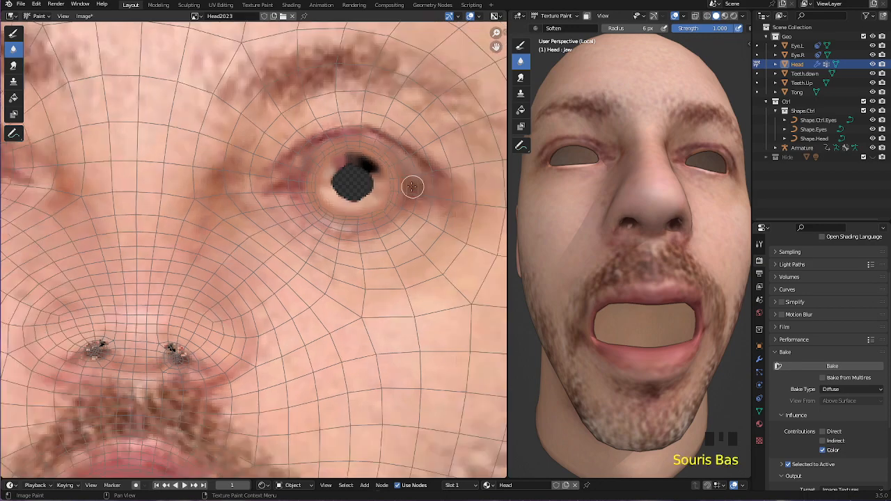
- Fill both eye openings in the texture completely with the brownish skin colour using the Draw brush, covering the black and transparent pixels
click(13, 33)
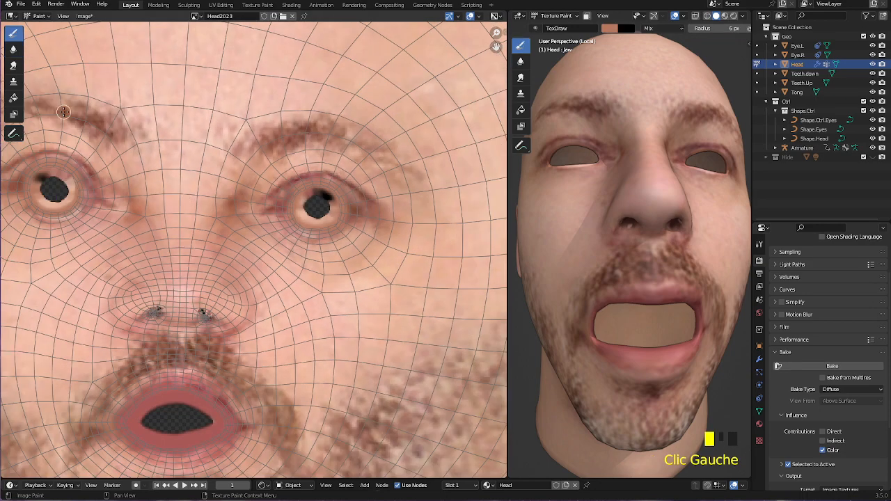
scroll(324, 209, up, 2)
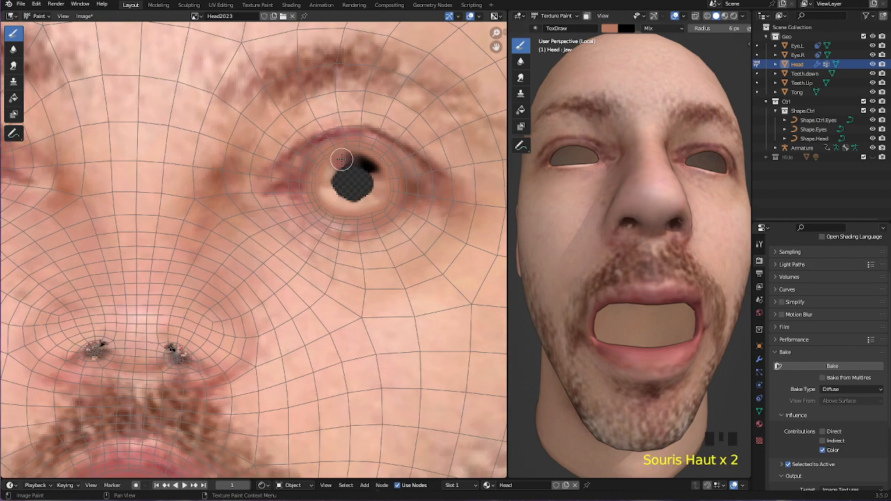
mouse_move(341, 159)
mouse_down()
mouse_move(327, 171)
mouse_move(379, 164)
mouse_move(375, 201)
mouse_move(328, 196)
mouse_move(351, 189)
mouse_move(352, 167)
mouse_move(361, 182)
mouse_up()
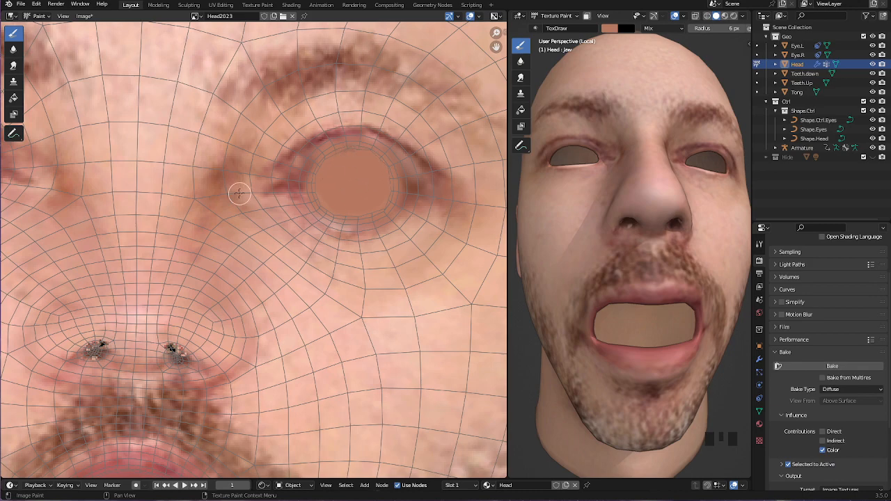
mouse_move(238, 193)
middle_down()
mouse_move(453, 174)
mouse_move(439, 178)
middle_up()
mouse_move(132, 164)
mouse_down()
mouse_move(170, 149)
mouse_move(166, 118)
mouse_move(129, 112)
mouse_move(112, 132)
mouse_move(115, 164)
mouse_move(158, 143)
mouse_move(160, 125)
mouse_move(127, 129)
mouse_move(124, 153)
mouse_move(121, 137)
mouse_up()
- Soften the edges of both filled eye openings into the surrounding eyelids with the Soften tool at 6 px radius
click(14, 48)
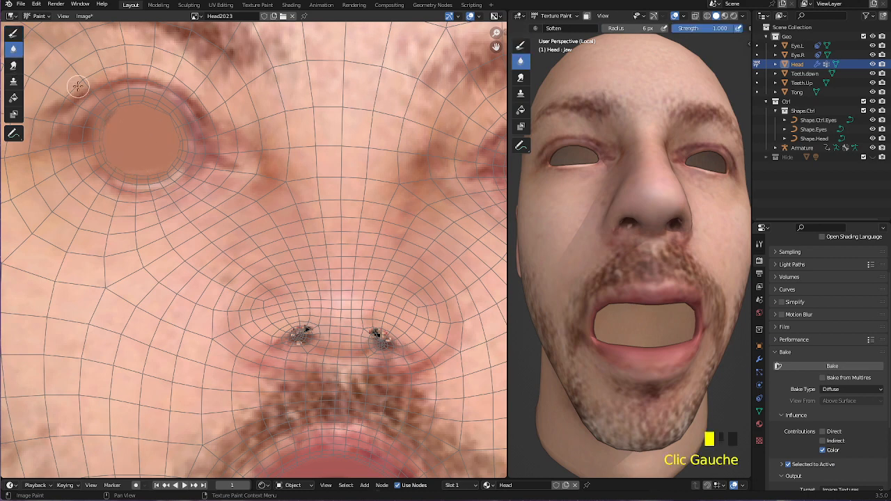
drag(151, 101, 96, 128)
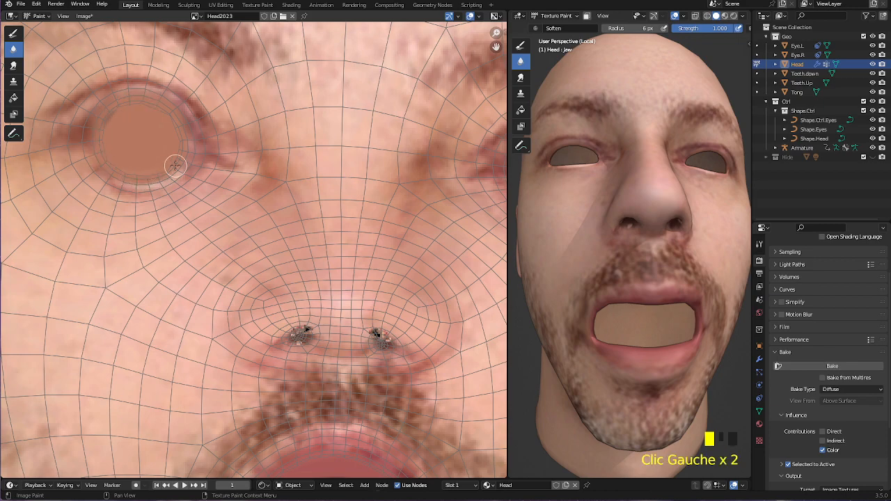
scroll(315, 160, down, 2)
middle_drag(439, 190, 339, 179)
click(320, 172)
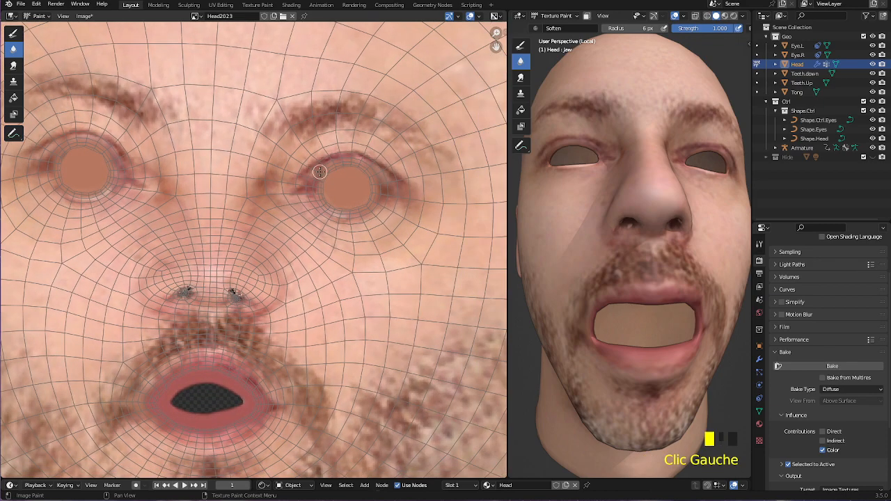
click(356, 199)
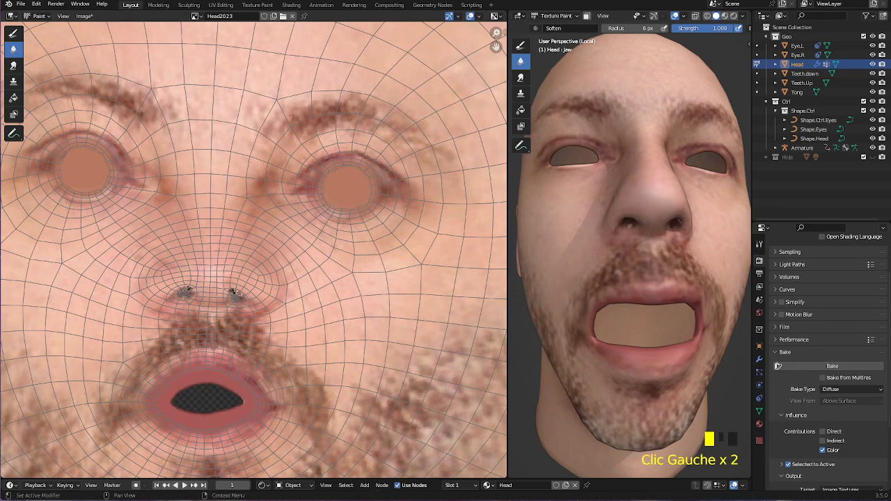
- Save the retouched Head2023 texture to its existing image file
scroll(438, 251, down, 5)
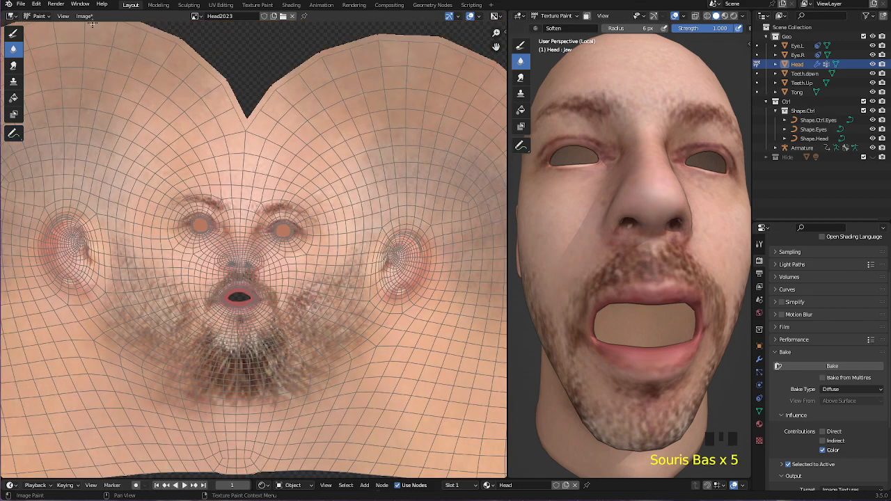
click(85, 16)
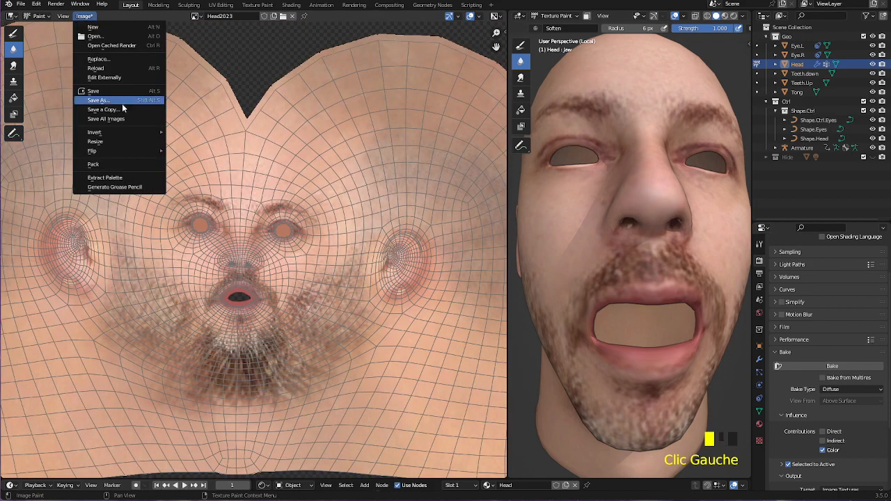
click(103, 91)
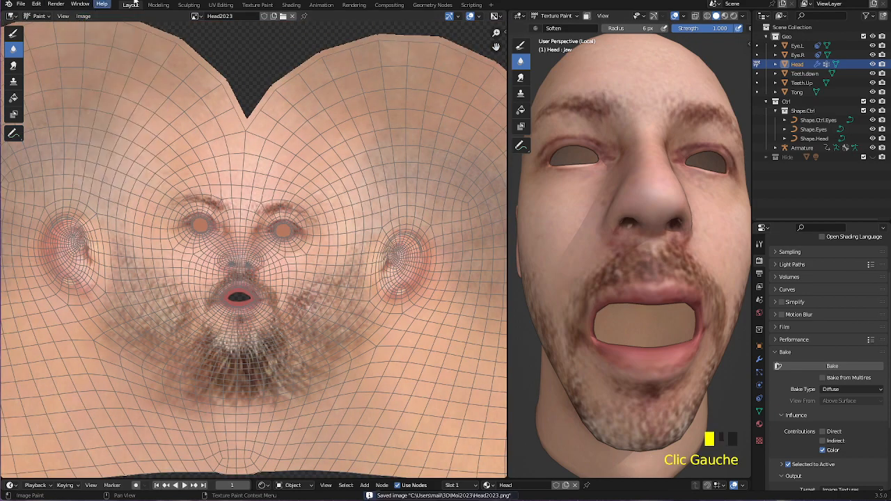
- Close the texture image area by expanding the 3D viewport over it
scroll(691, 222, down, 2)
middle_drag(691, 223, 573, 384)
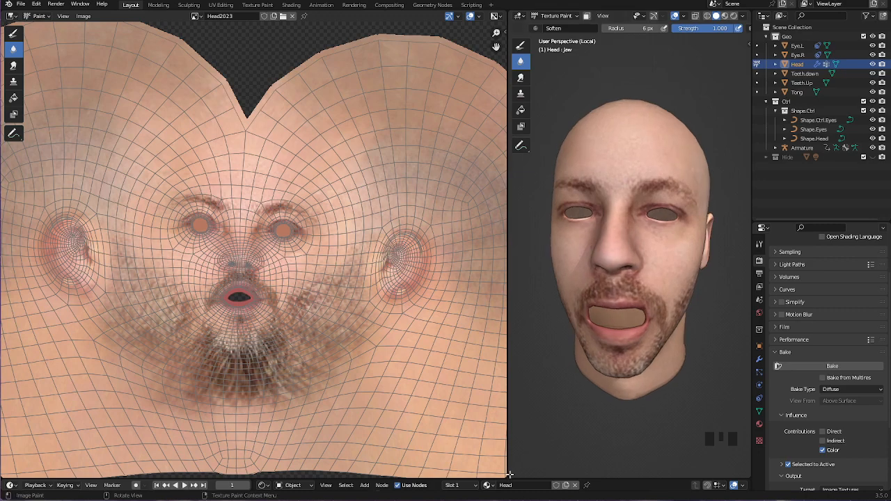
drag(509, 474, 502, 474)
mouse_move(405, 328)
middle_down()
mouse_move(415, 315)
mouse_move(404, 307)
middle_up()
- Switch the head to Object Mode and leave local view to bring back the eyes, teeth and rig controls
click(49, 15)
click(46, 26)
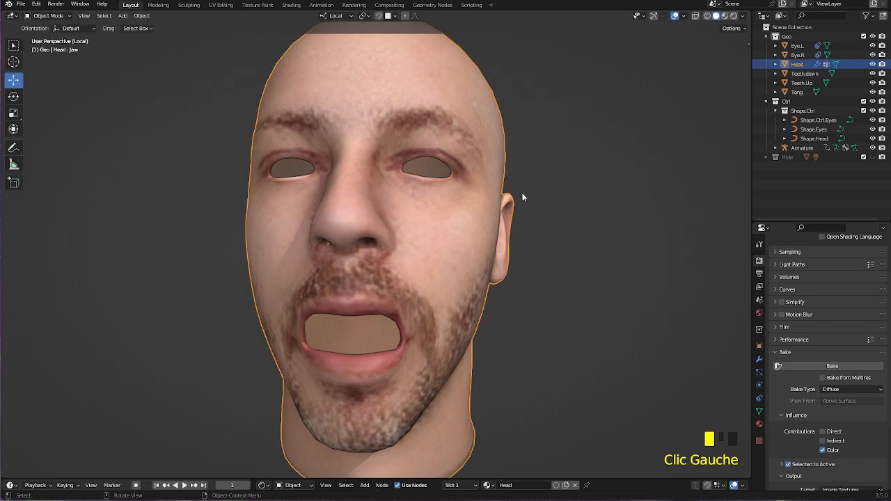
key(KP_Divide)
middle_drag(529, 242, 720, 338)
- Set the head's Jaw shape key to 0.543 and its Smile shape key to 1.000 to test the facial expressions
click(759, 412)
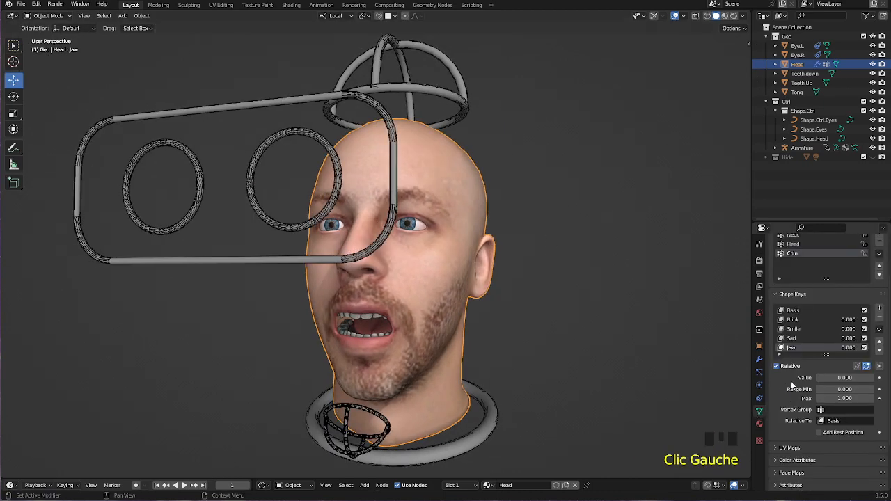
drag(818, 377, 853, 378)
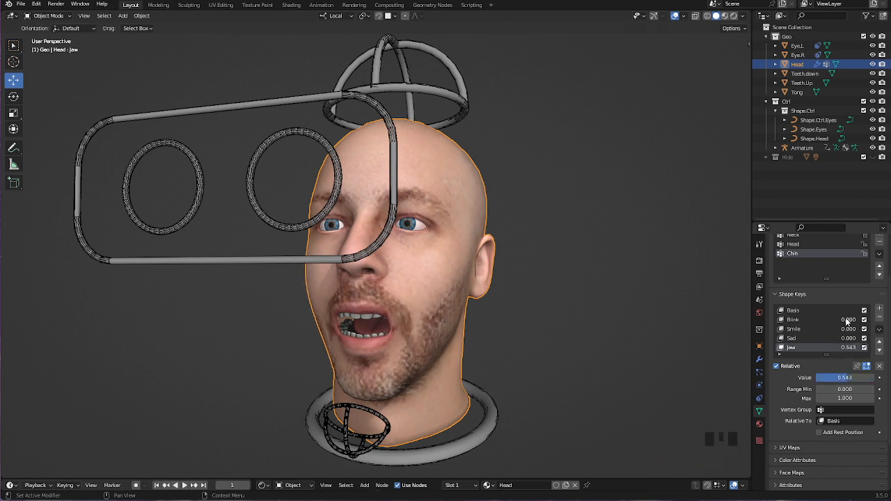
drag(847, 330, 879, 330)
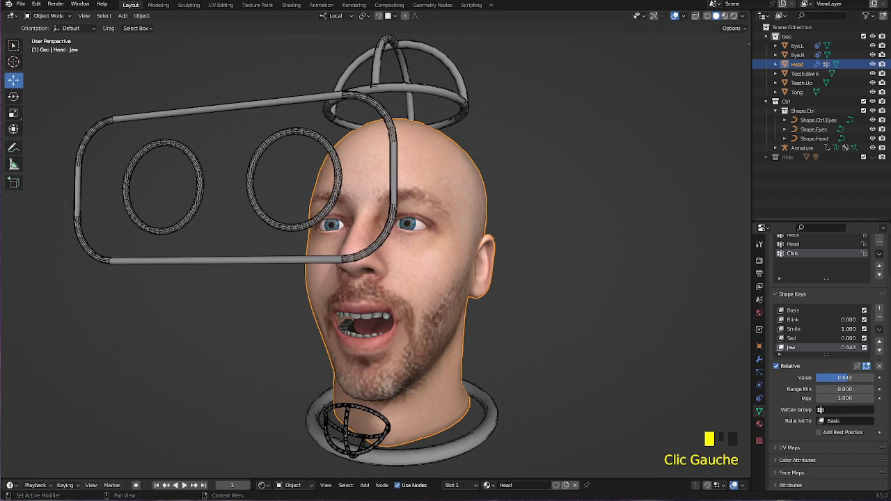